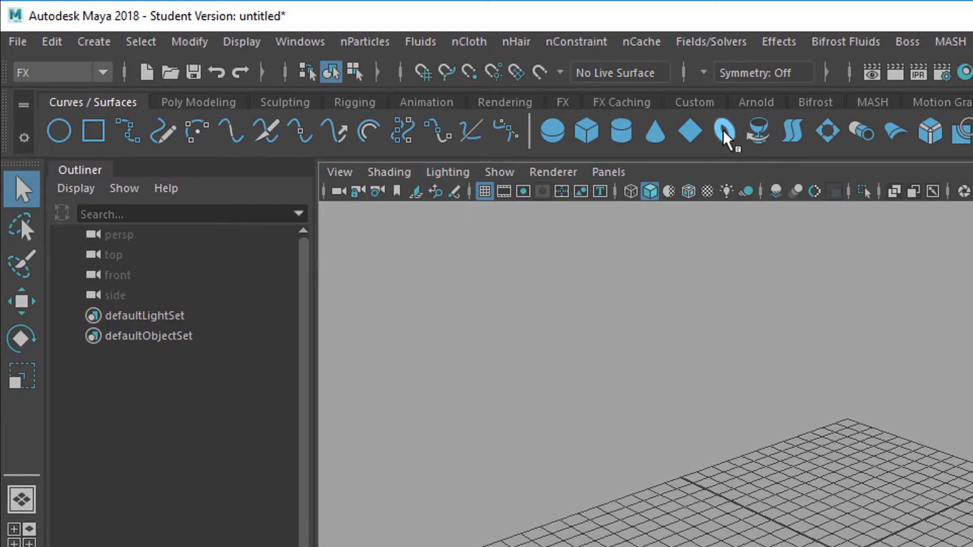
# Create a NURBS torus at the centre of the grid
pyautogui.click(211, 101)
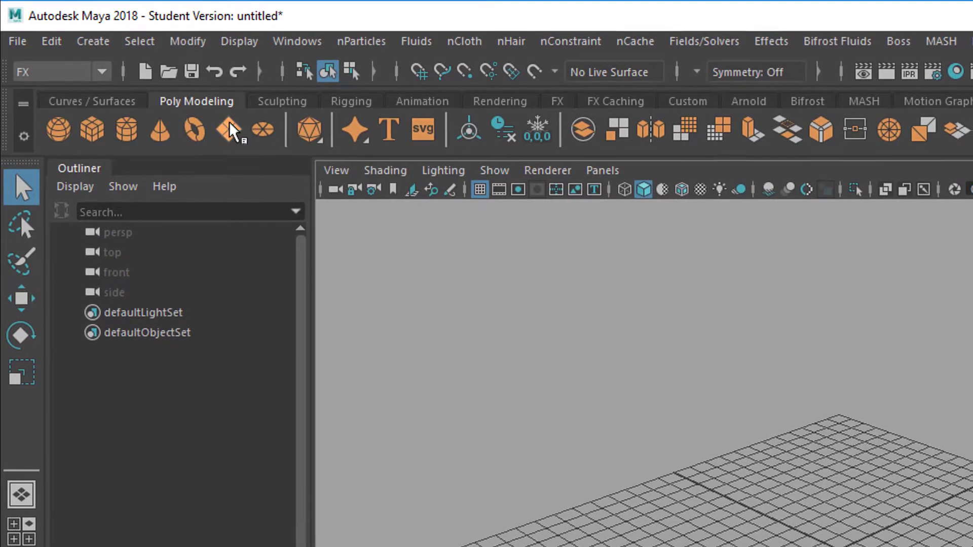
pyautogui.click(101, 101)
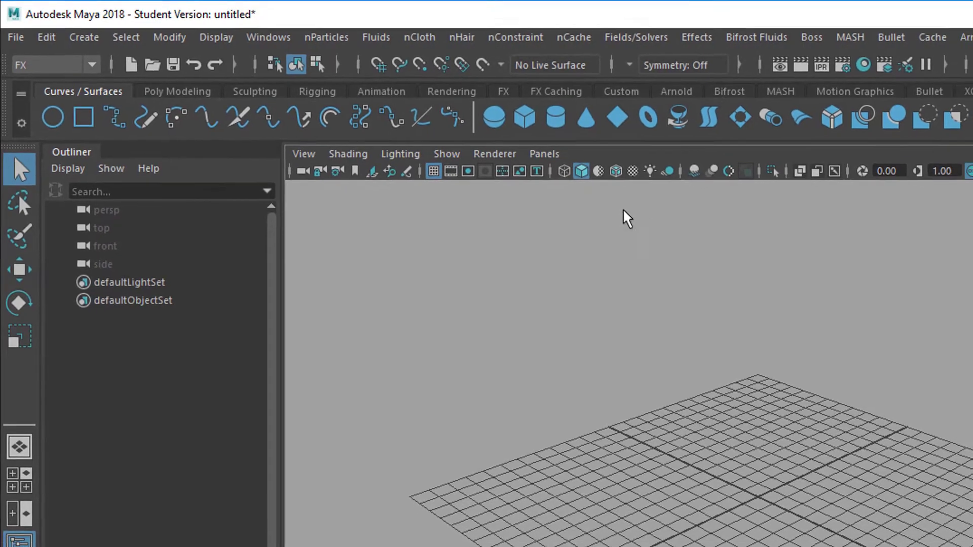
pyautogui.click(606, 114)
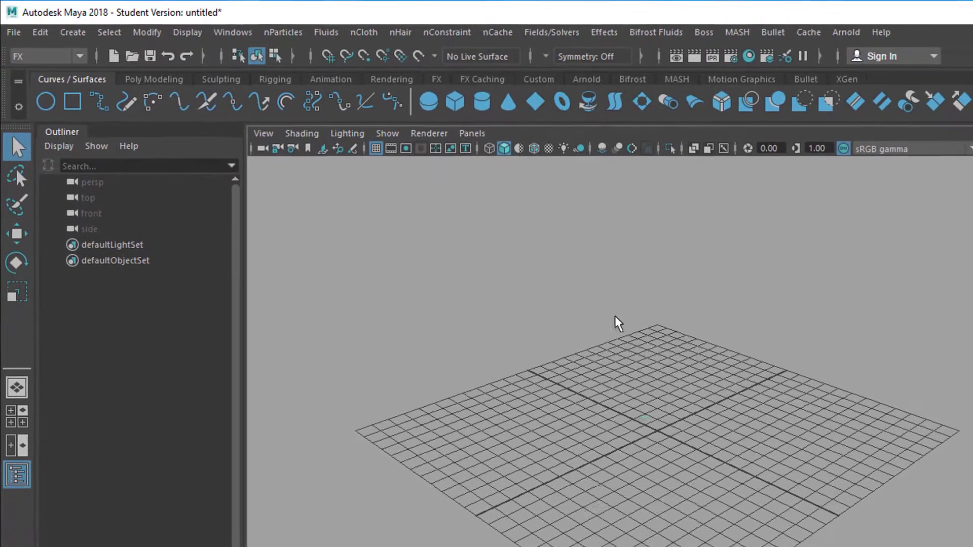
pyautogui.click(717, 524)
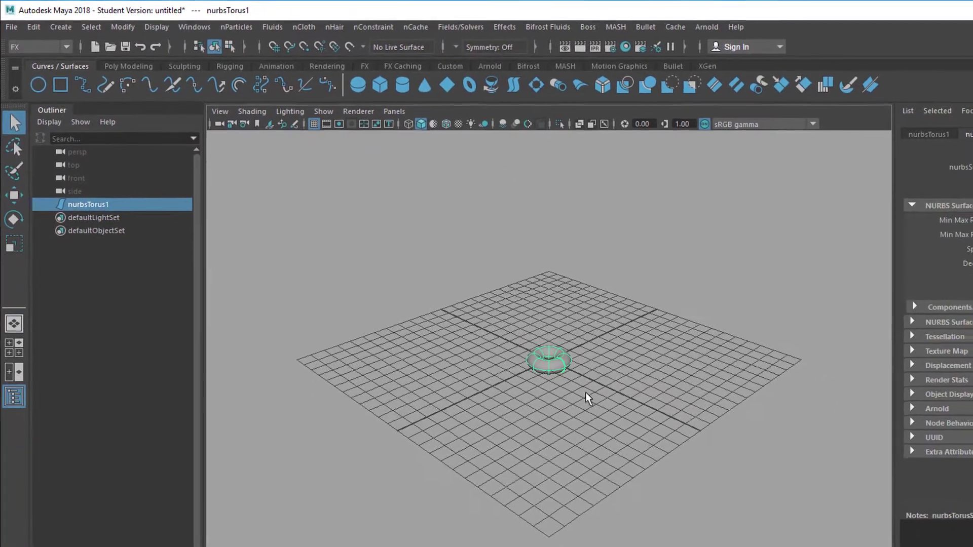
# Move the torus away from the origin along Z, towards the edge of the grid
pyautogui.press('w')
pyautogui.moveTo(474, 350); pyautogui.dragTo(376, 394)
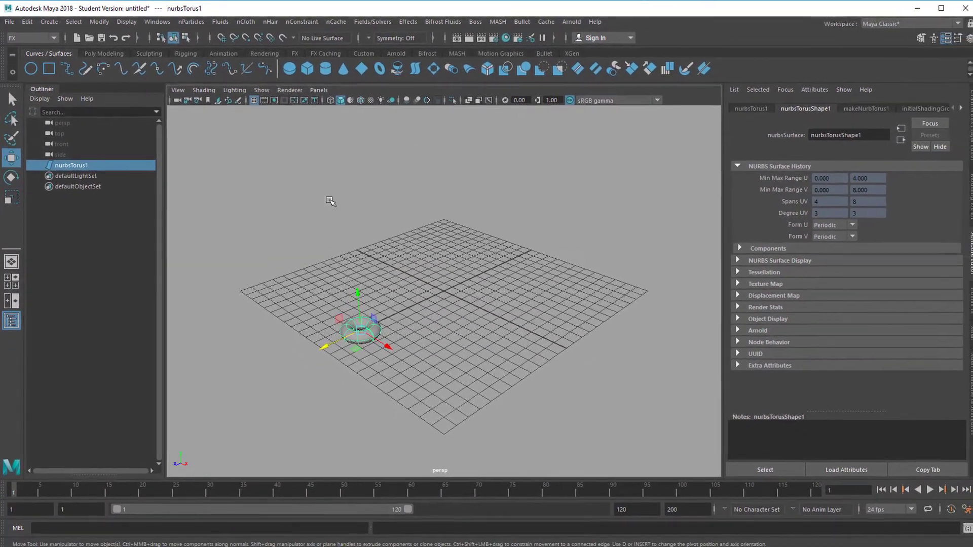
pyautogui.keyDown('alt'); pyautogui.moveTo(443, 319); pyautogui.dragTo(490, 299); pyautogui.keyUp('alt')
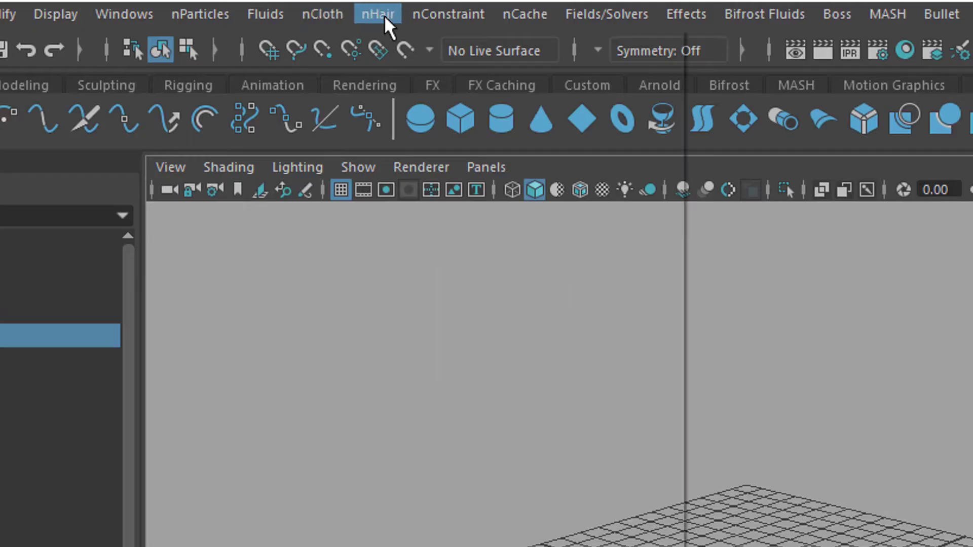
# Import the Tsubuichi.ma hair example from Maya's FX Hair examples into the scene and close the Content Browser
pyautogui.click(269, 22)
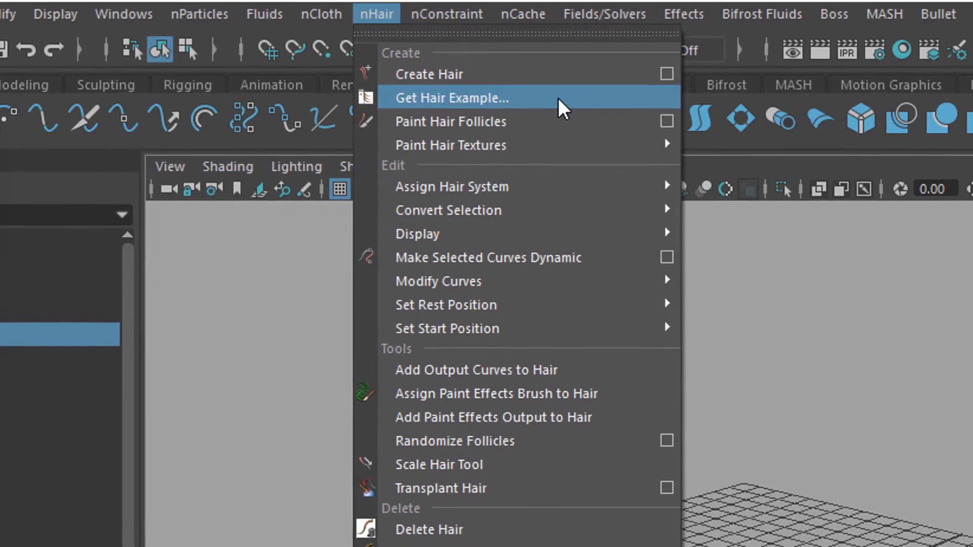
pyautogui.click(561, 94)
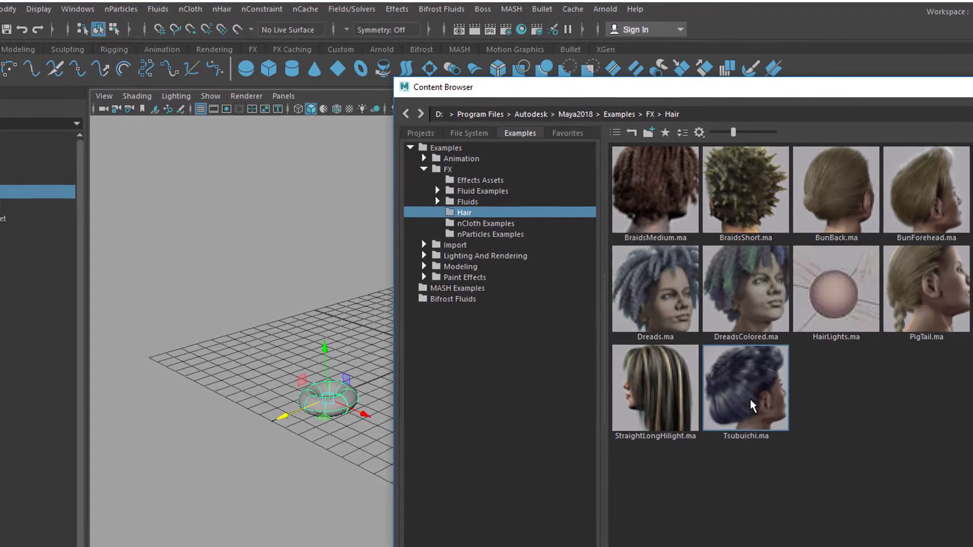
pyautogui.moveTo(730, 397); pyautogui.dragTo(309, 225)
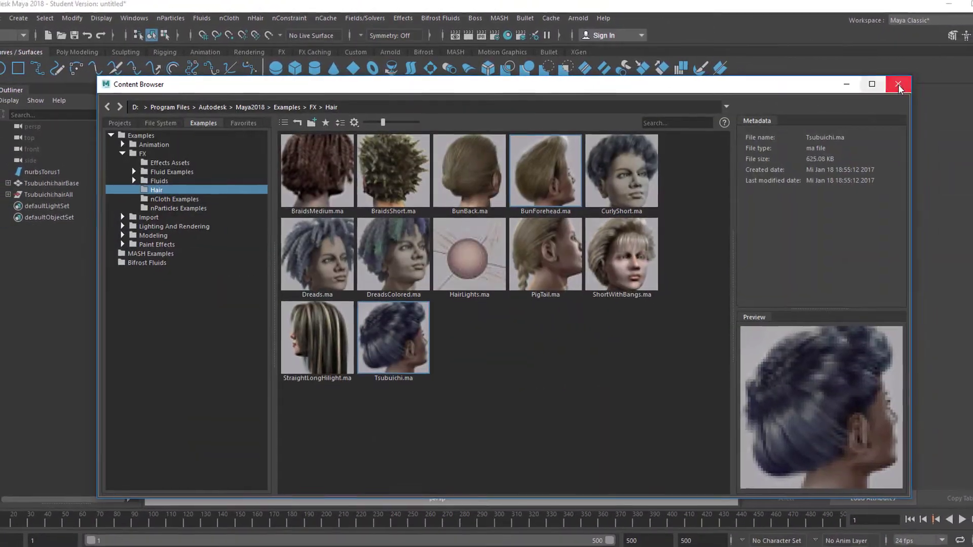
pyautogui.click(898, 84)
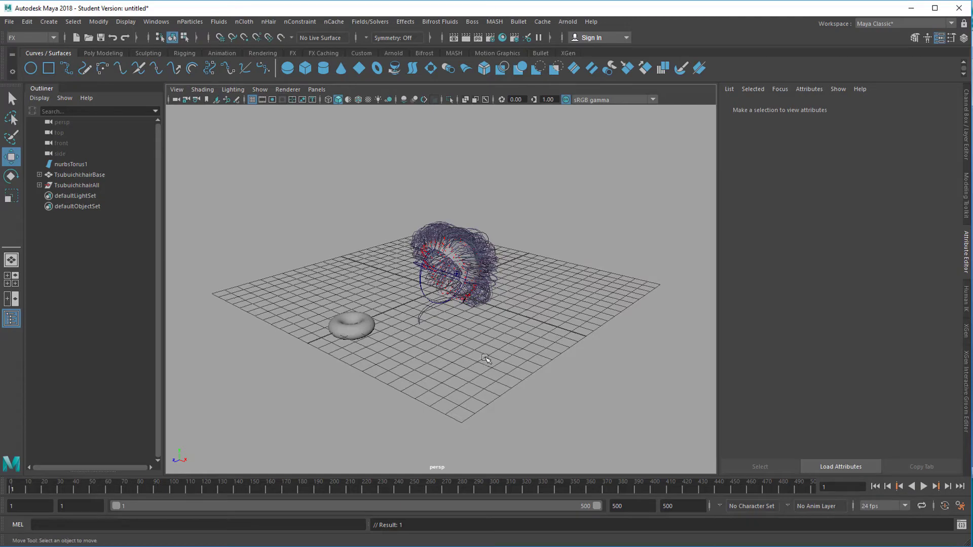
# Play the hair simulation for a moment and examine how the Tsubuichi hair moves on its base
pyautogui.keyDown('alt'); pyautogui.moveTo(482, 358); pyautogui.dragTo(640, 377, button='right'); pyautogui.keyUp('alt')
pyautogui.keyDown('alt'); pyautogui.moveTo(624, 392); pyautogui.dragTo(582, 392); pyautogui.keyUp('alt')
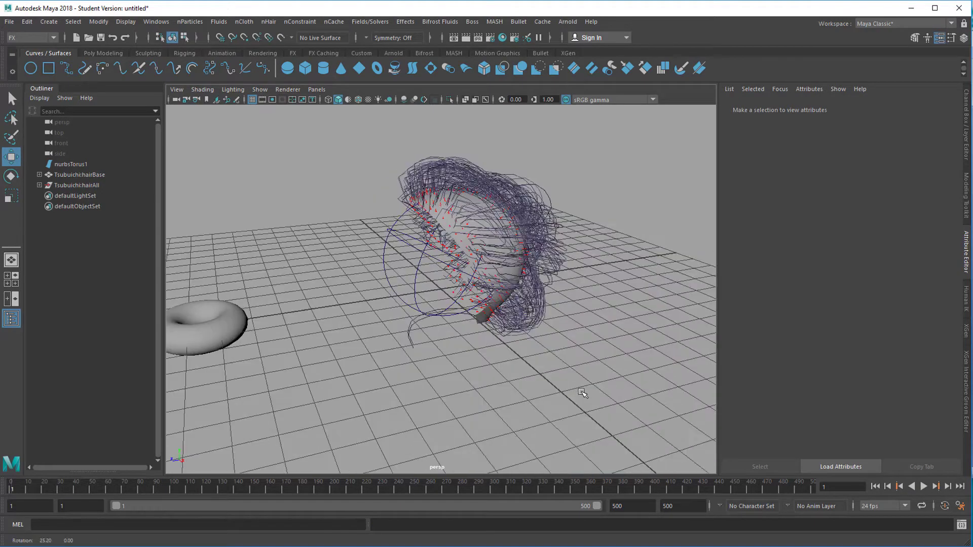
pyautogui.click(923, 487)
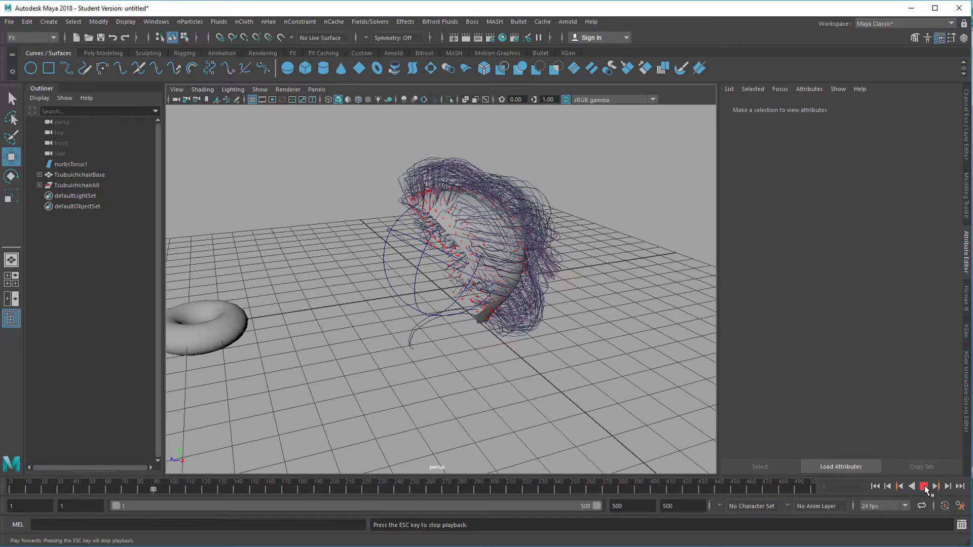
pyautogui.click(924, 486)
# Try to transplant the Tsubuichi hair from its base onto the small torus with Transplant Hair
pyautogui.keyDown('alt'); pyautogui.moveTo(487, 305); pyautogui.dragTo(292, 318); pyautogui.keyUp('alt')
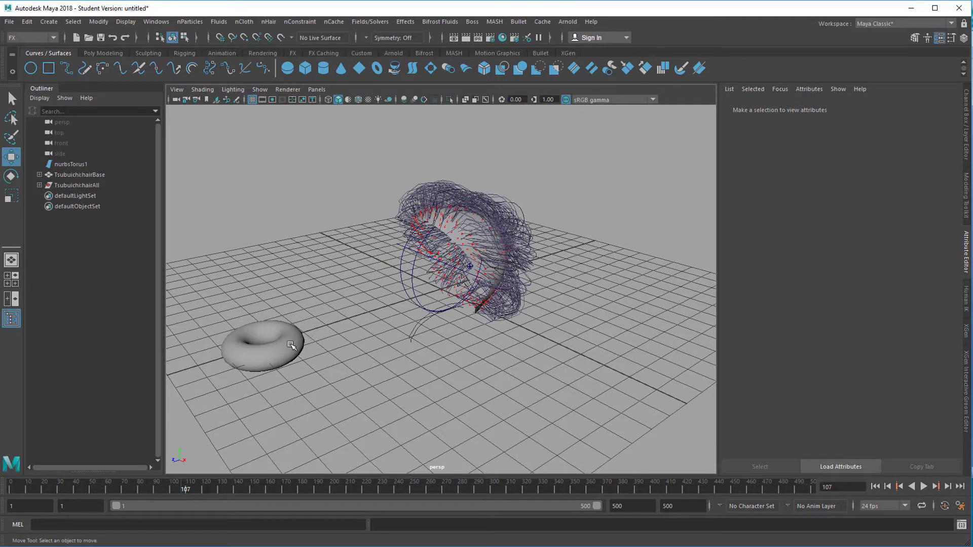
pyautogui.keyDown('alt'); pyautogui.moveTo(535, 371); pyautogui.dragTo(545, 230); pyautogui.keyUp('alt')
pyautogui.click(545, 229)
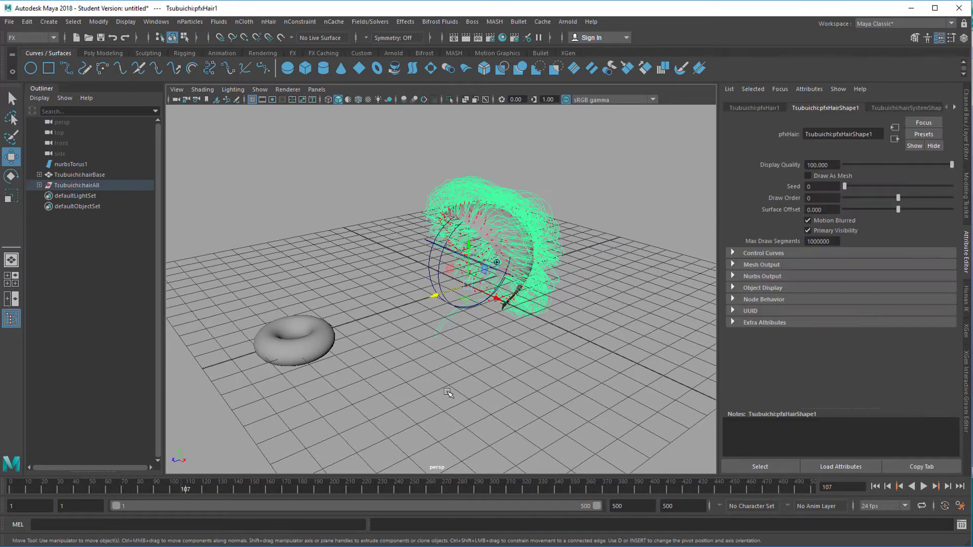
pyautogui.keyDown('shift'); pyautogui.click(317, 352); pyautogui.keyUp('shift')
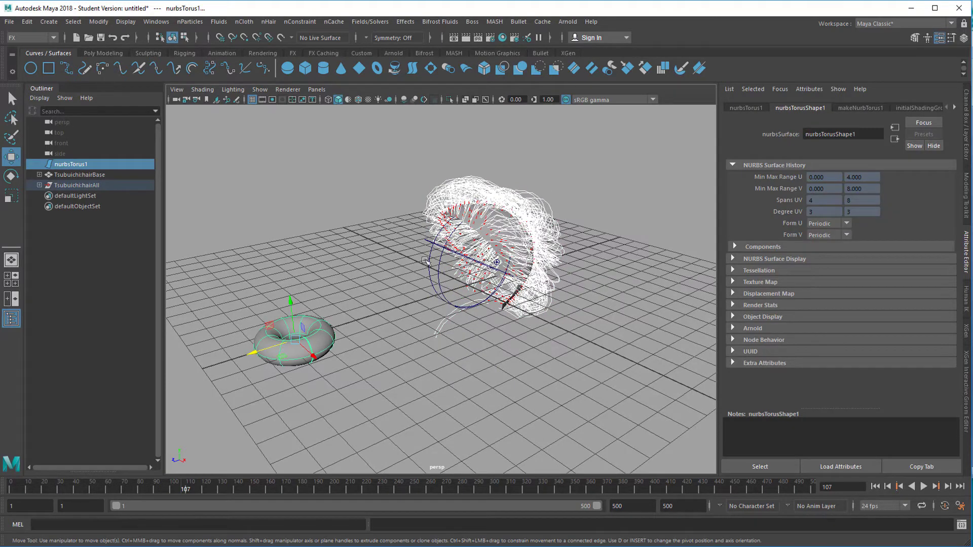
pyautogui.click(264, 21)
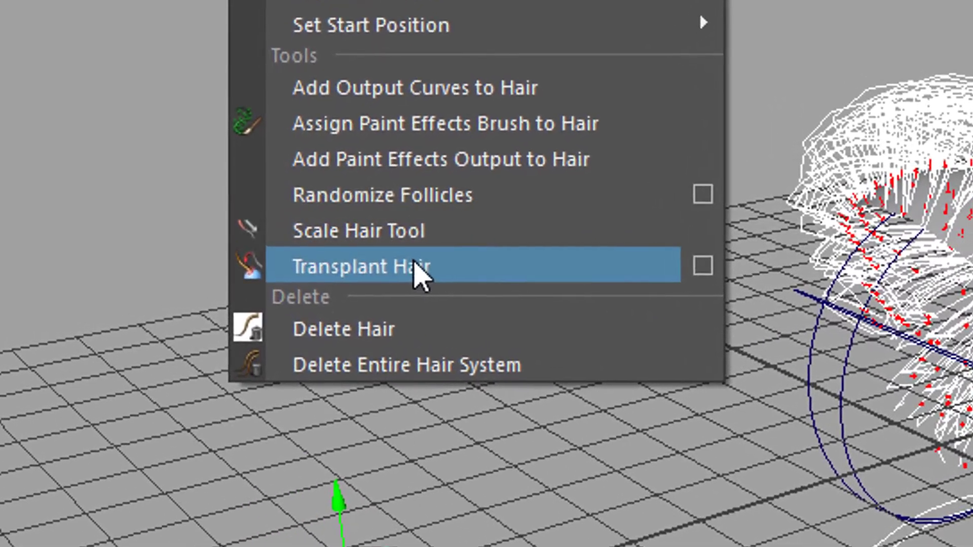
pyautogui.click(414, 264)
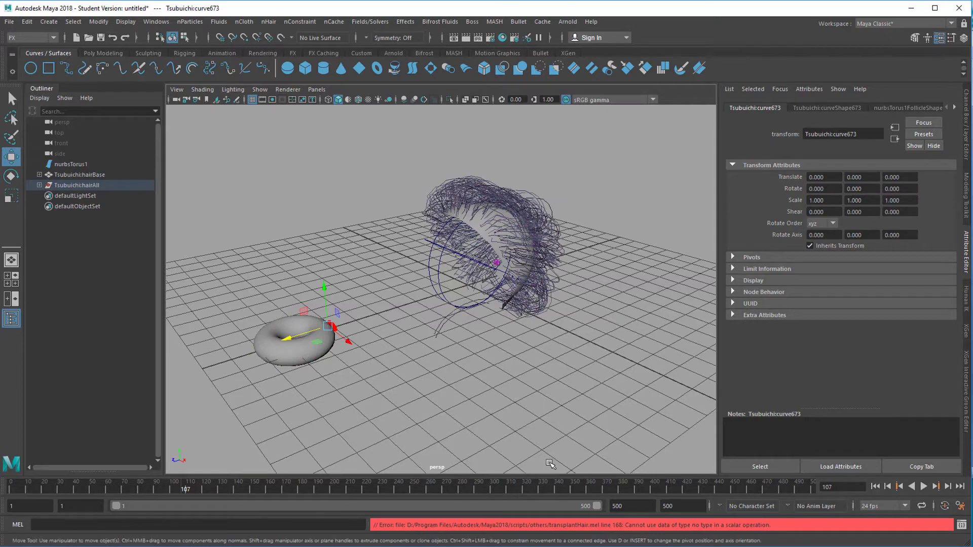
# Rewind to frame 1, play the simulation and examine how the transplanted hair sits against the torus
pyautogui.click(876, 486)
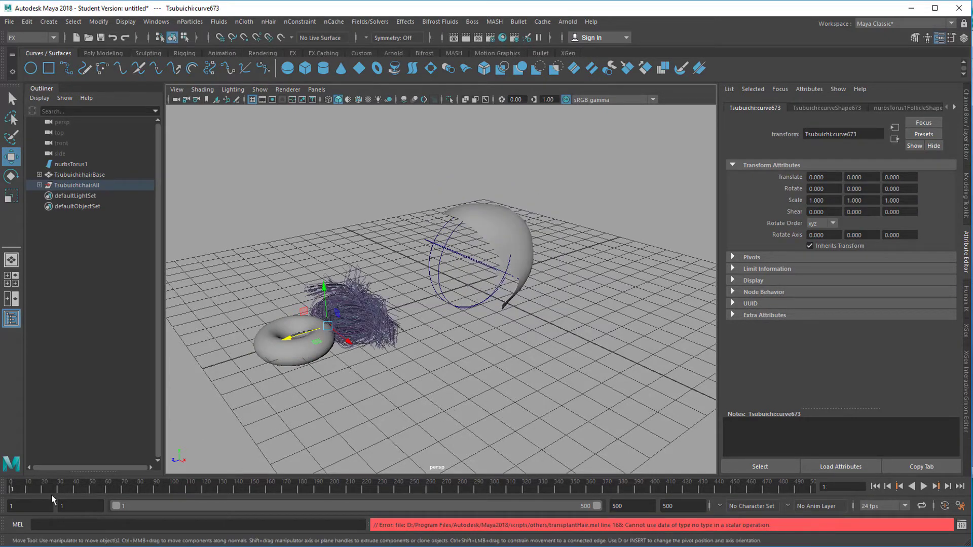
pyautogui.keyDown('alt'); pyautogui.moveTo(568, 370); pyautogui.dragTo(548, 289); pyautogui.keyUp('alt')
pyautogui.scroll(3, 522, 327)
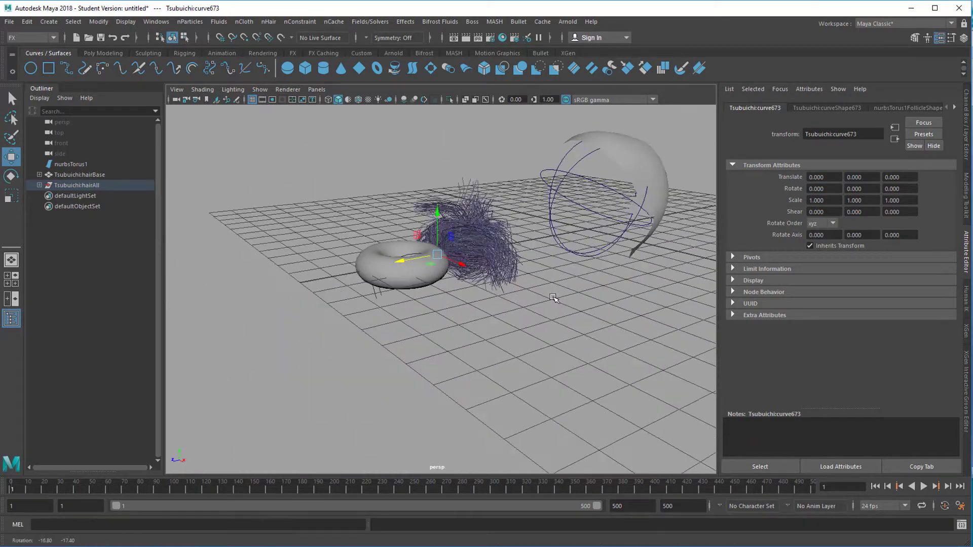
pyautogui.click(923, 487)
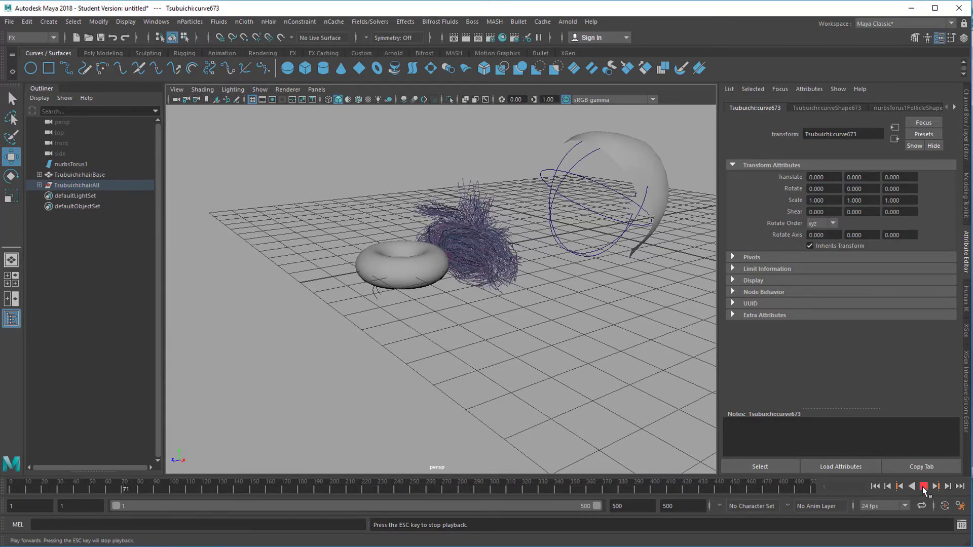
pyautogui.click(924, 487)
pyautogui.keyDown('alt'); pyautogui.moveTo(530, 332); pyautogui.dragTo(559, 310); pyautogui.keyUp('alt')
pyautogui.keyDown('alt'); pyautogui.moveTo(559, 310); pyautogui.dragTo(547, 367, button='middle'); pyautogui.keyUp('alt')
pyautogui.keyDown('alt'); pyautogui.moveTo(546, 367); pyautogui.dragTo(524, 340); pyautogui.keyUp('alt')
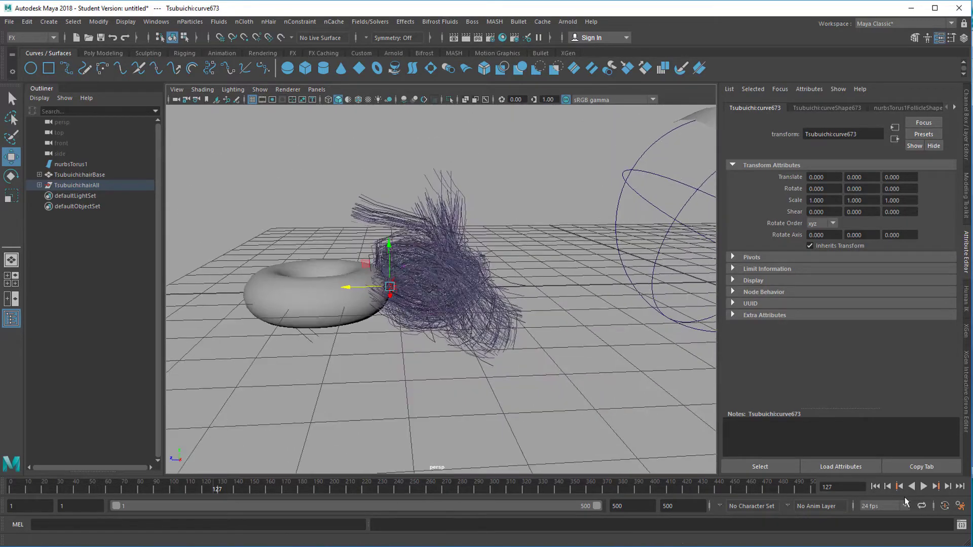
# Replay the simulation from the first frame to check the transplanted hair again, stop it and return to the start
pyautogui.click(876, 486)
pyautogui.click(923, 487)
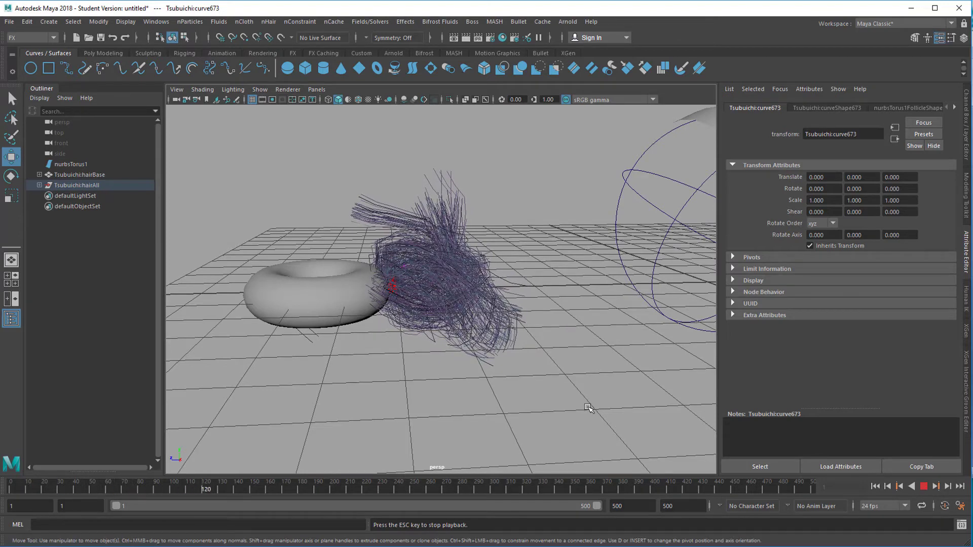
pyautogui.click(932, 486)
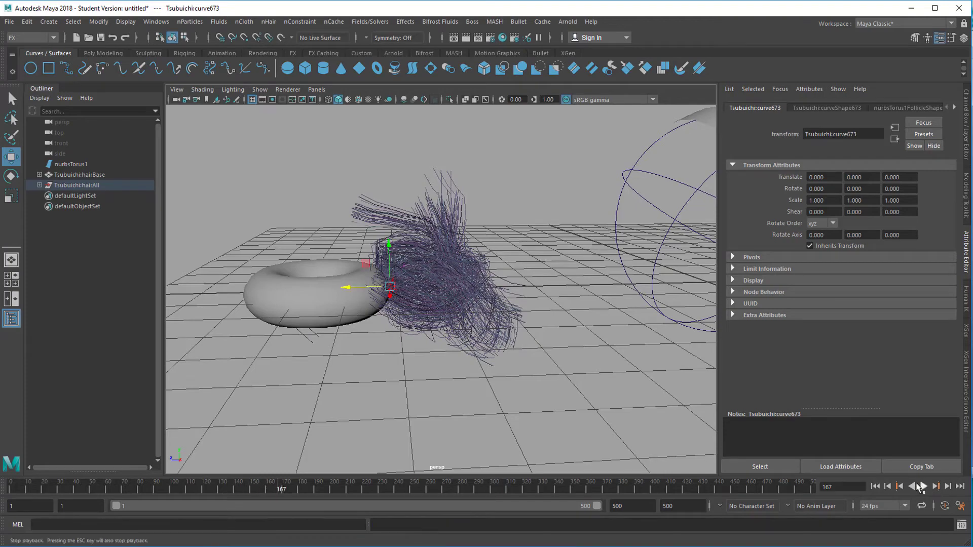
pyautogui.click(875, 486)
# Undo the hair transplant so the Tsubuichi hair is back on its original base
pyautogui.keyDown('alt'); pyautogui.moveTo(499, 315); pyautogui.dragTo(554, 342); pyautogui.keyUp('alt')
pyautogui.keyDown('alt'); pyautogui.moveTo(591, 343); pyautogui.dragTo(480, 347, button='right'); pyautogui.keyUp('alt')
pyautogui.keyDown('alt'); pyautogui.moveTo(481, 346); pyautogui.dragTo(411, 332); pyautogui.keyUp('alt')
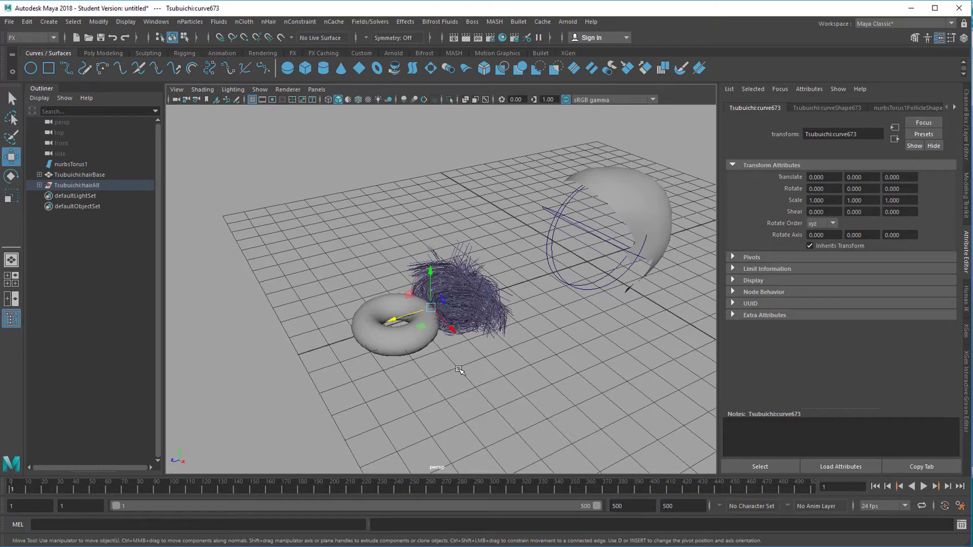
pyautogui.hotkey('alt', 'v')
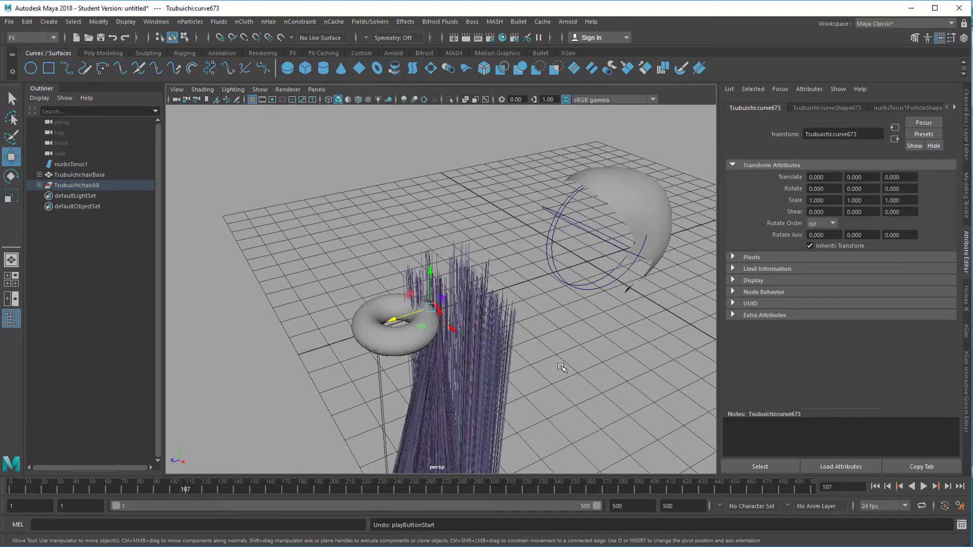
pyautogui.hotkey('ctrl', 'z')
pyautogui.hotkey('ctrl', 'z')
pyautogui.hotkey('ctrl', 'z')
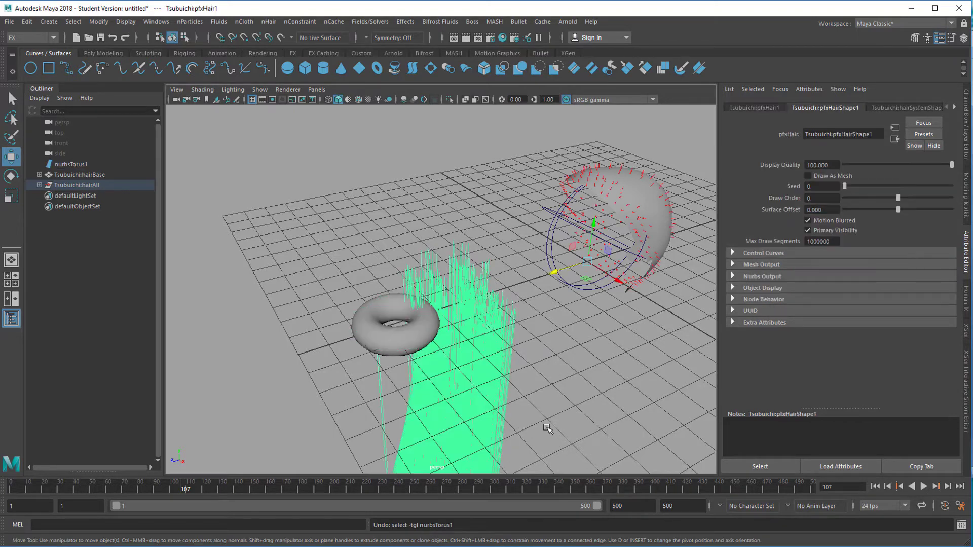
# Scale the torus up uniformly and raise its Start Sweep until only part of the ring remains
pyautogui.click(385, 333)
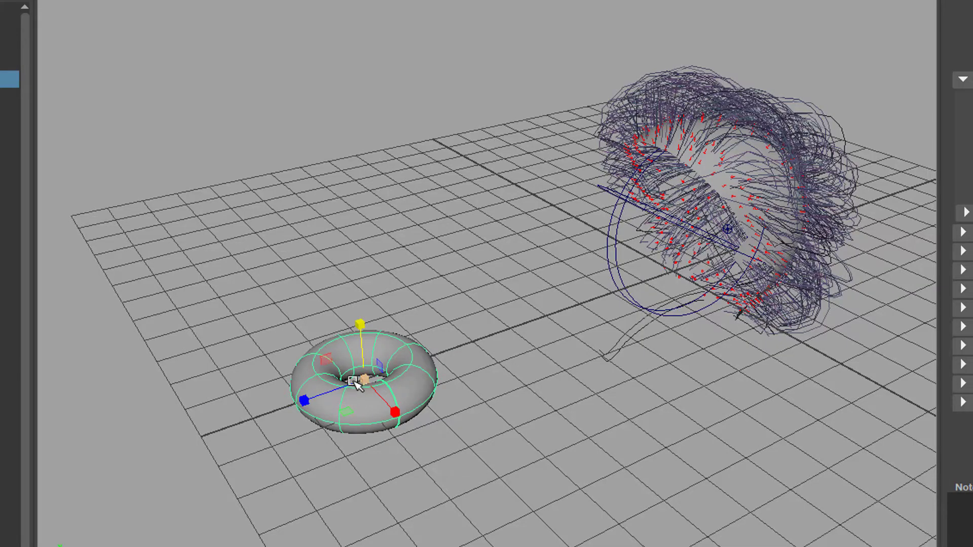
pyautogui.moveTo(365, 377); pyautogui.dragTo(571, 353)
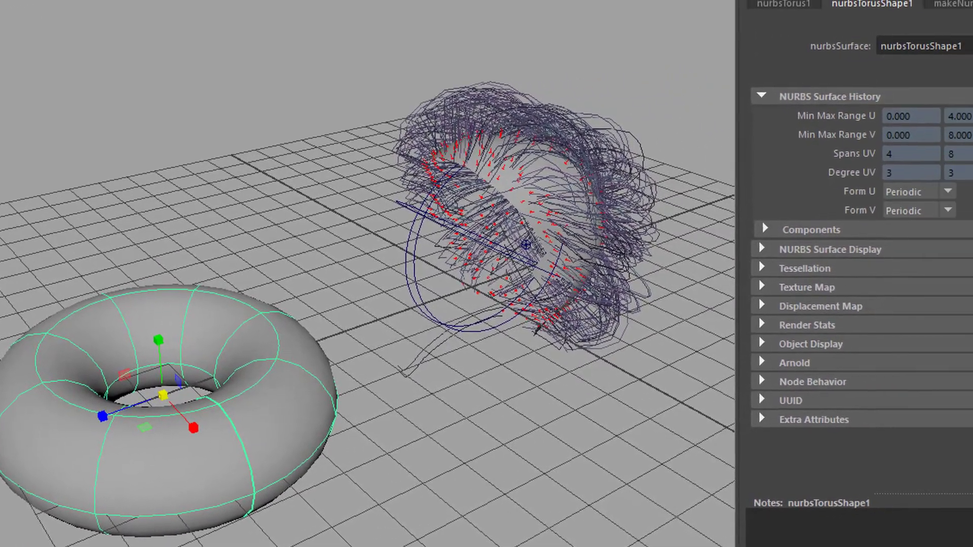
pyautogui.click(945, 6)
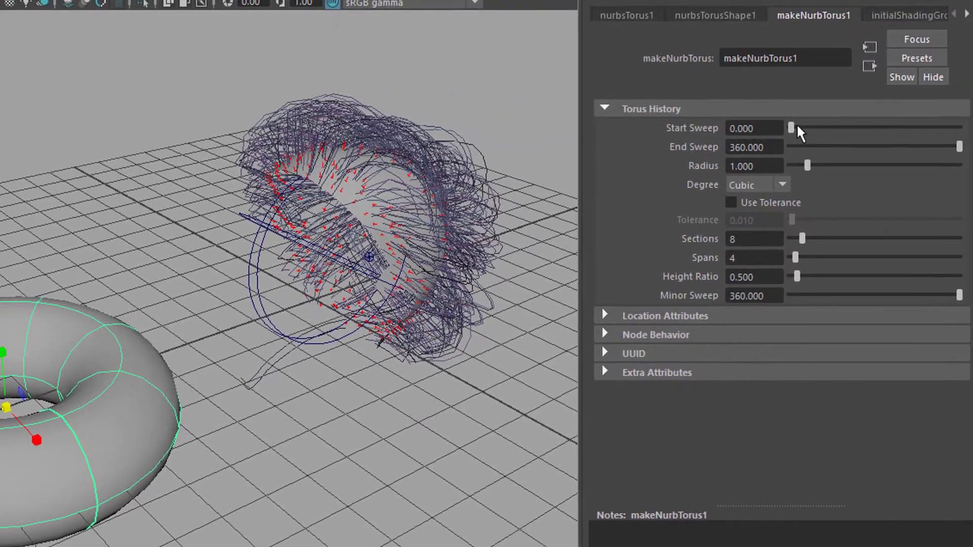
pyautogui.moveTo(796, 126)
pyautogui.mouseDown()
pyautogui.moveTo(774, 130)
pyautogui.moveTo(799, 133)
pyautogui.mouseUp()
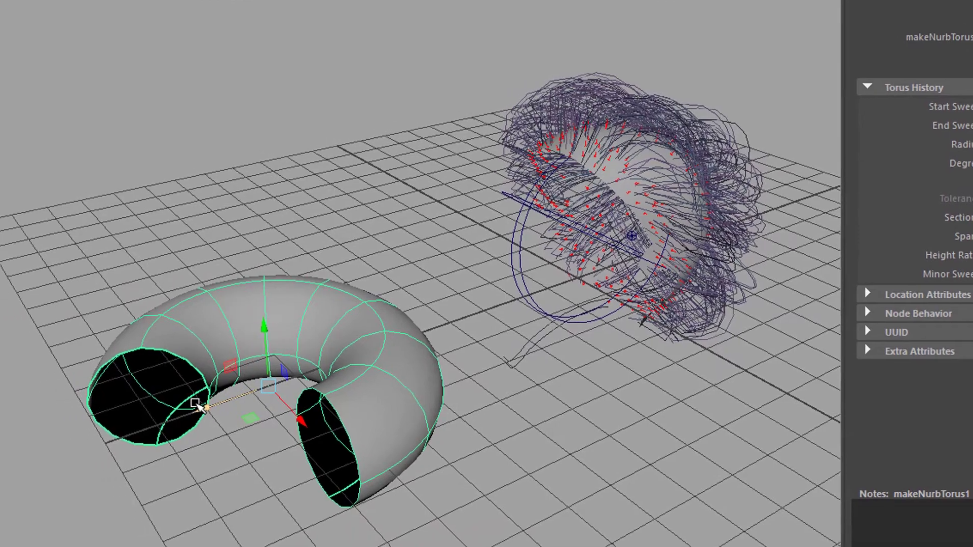
# Move the open torus onto the hair base, raise it to the hair's height and enlarge it around the hair
pyautogui.moveTo(195, 403); pyautogui.dragTo(654, 279)
pyautogui.keyDown('alt'); pyautogui.moveTo(766, 343); pyautogui.dragTo(578, 389); pyautogui.keyUp('alt')
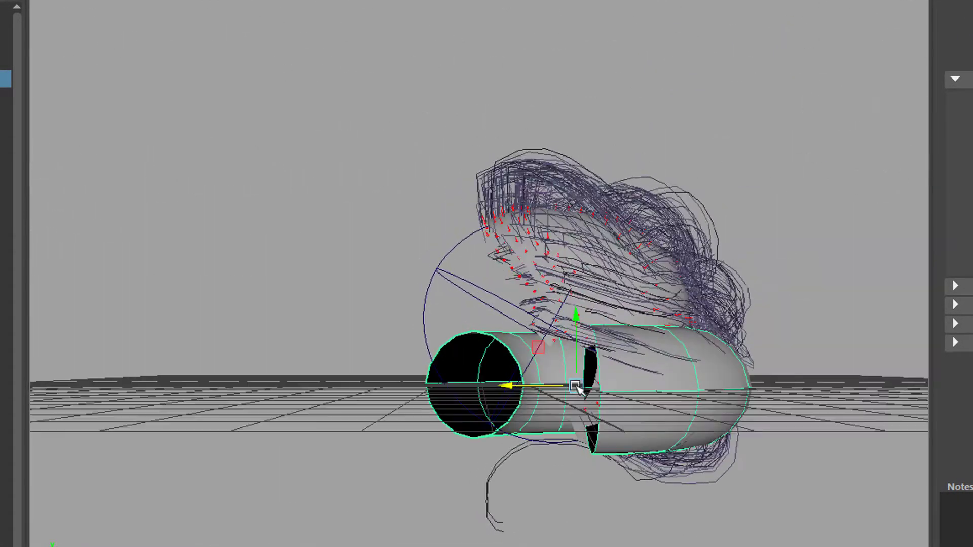
pyautogui.moveTo(580, 312); pyautogui.dragTo(575, 248)
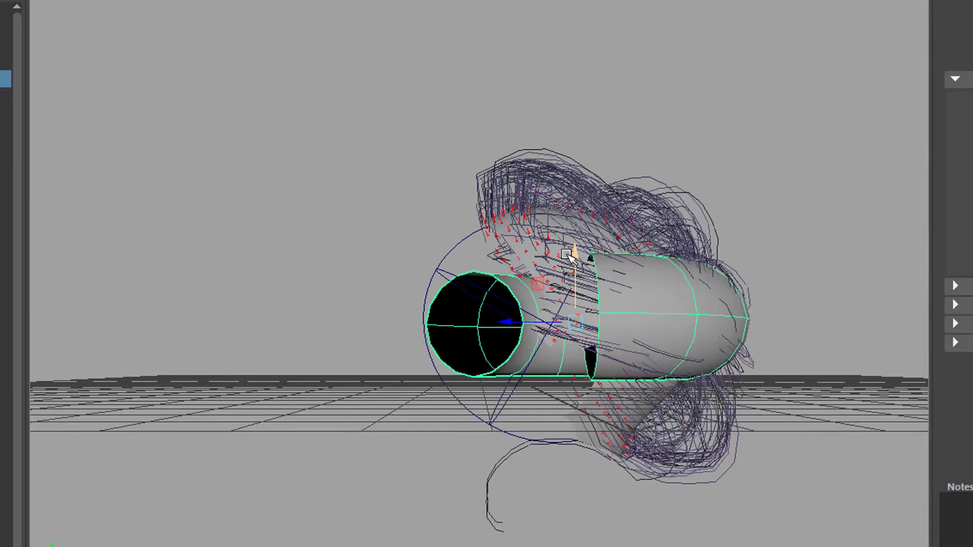
pyautogui.keyDown('alt'); pyautogui.moveTo(577, 324); pyautogui.dragTo(747, 484); pyautogui.keyUp('alt')
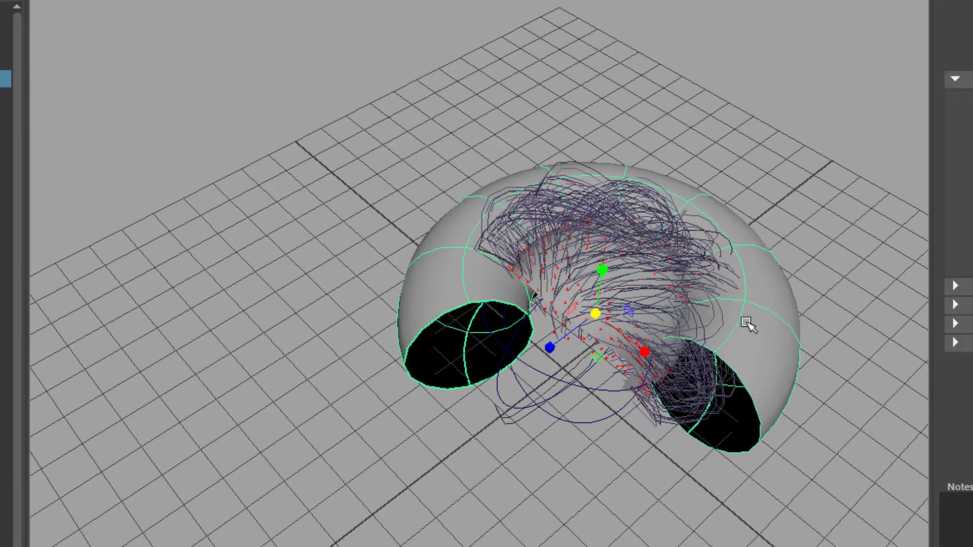
# Transplant the Tsubuichi hair onto the open NURBS torus
pyautogui.click(614, 212)
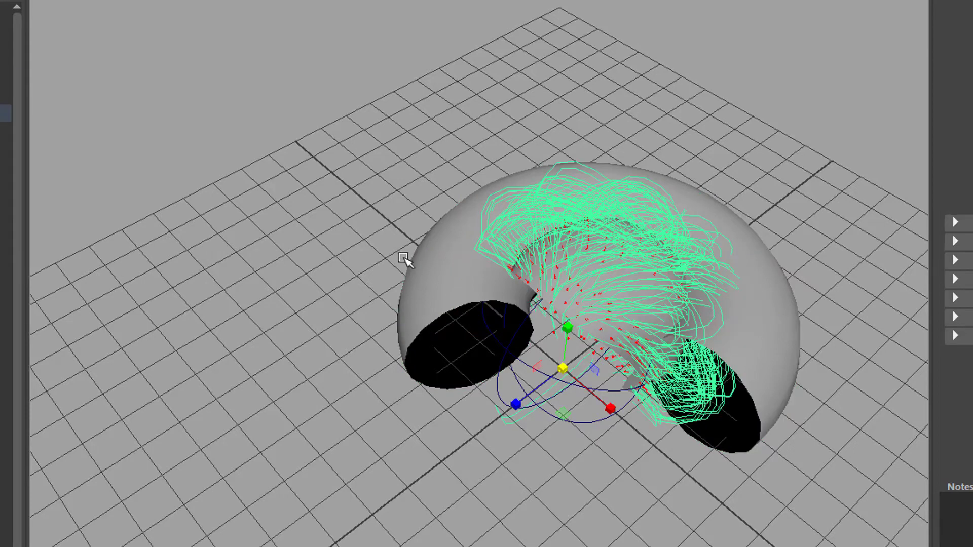
pyautogui.click(444, 273)
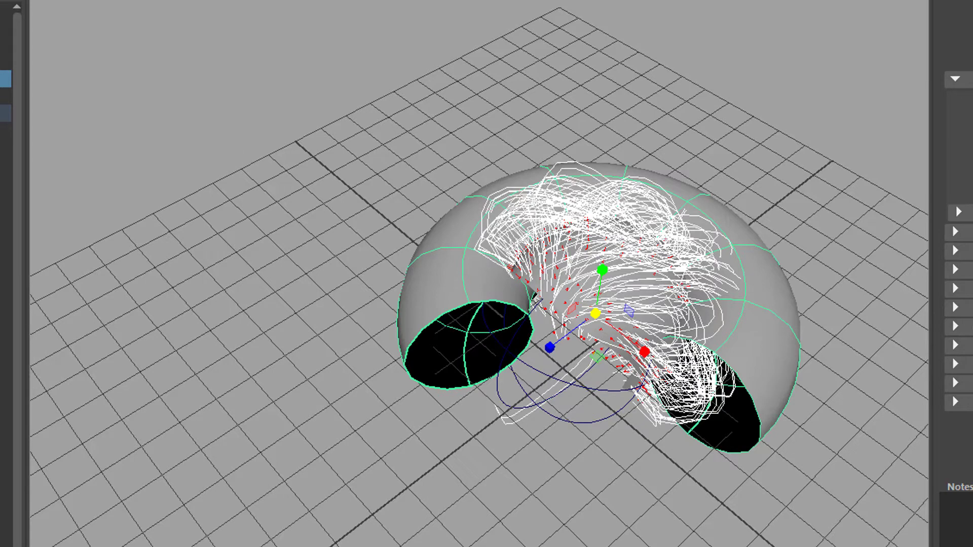
pyautogui.click(196, 0)
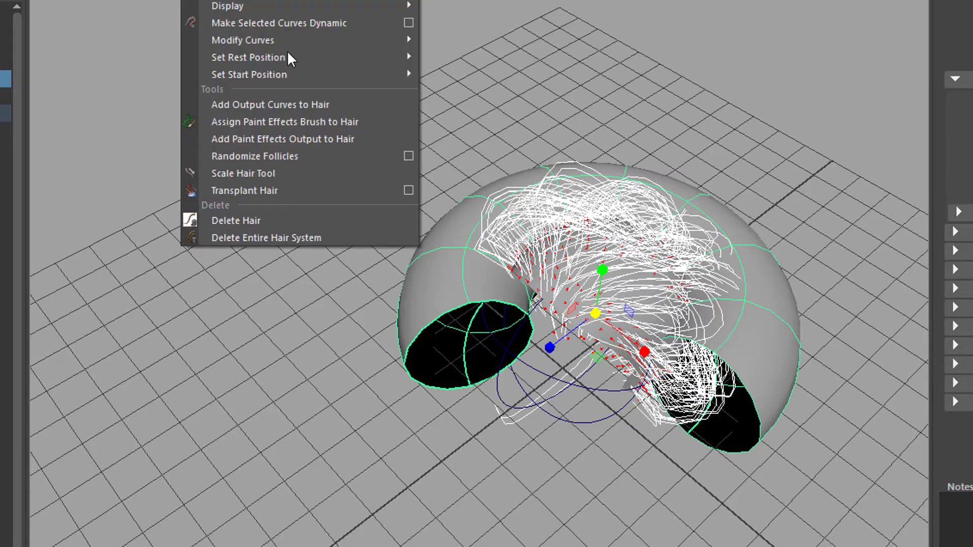
pyautogui.click(251, 190)
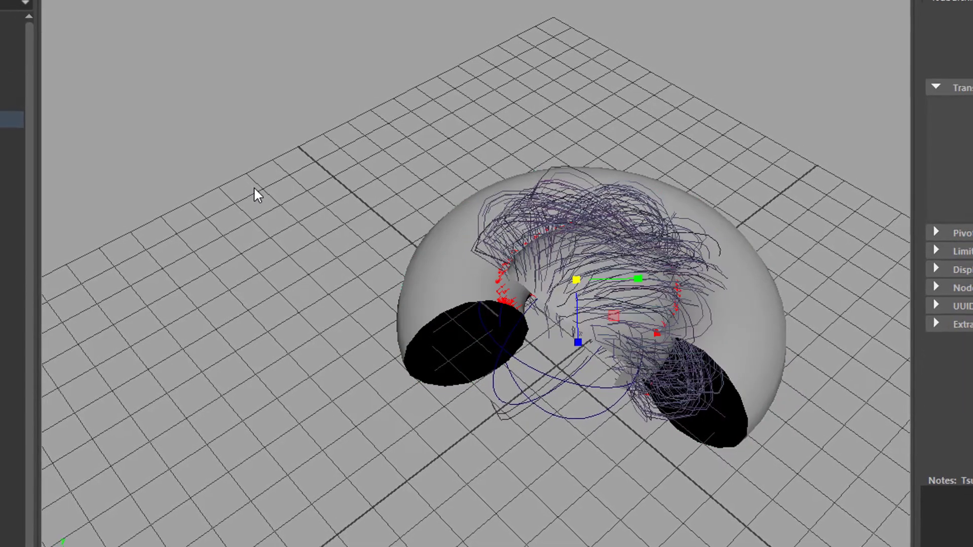
# Move the torus away from the original hair base along Z to about 8.37
pyautogui.click(432, 306)
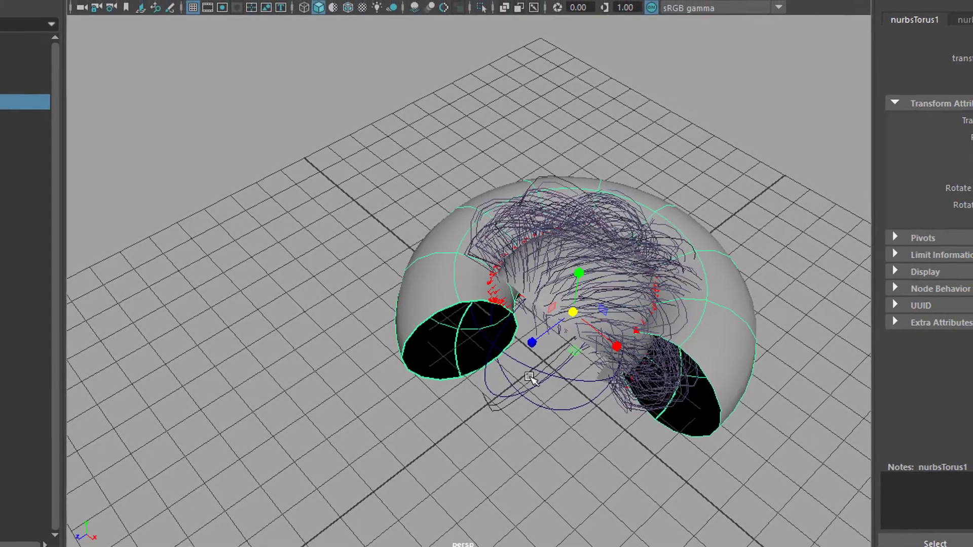
pyautogui.keyDown('alt'); pyautogui.moveTo(579, 388); pyautogui.dragTo(158, 368); pyautogui.keyUp('alt')
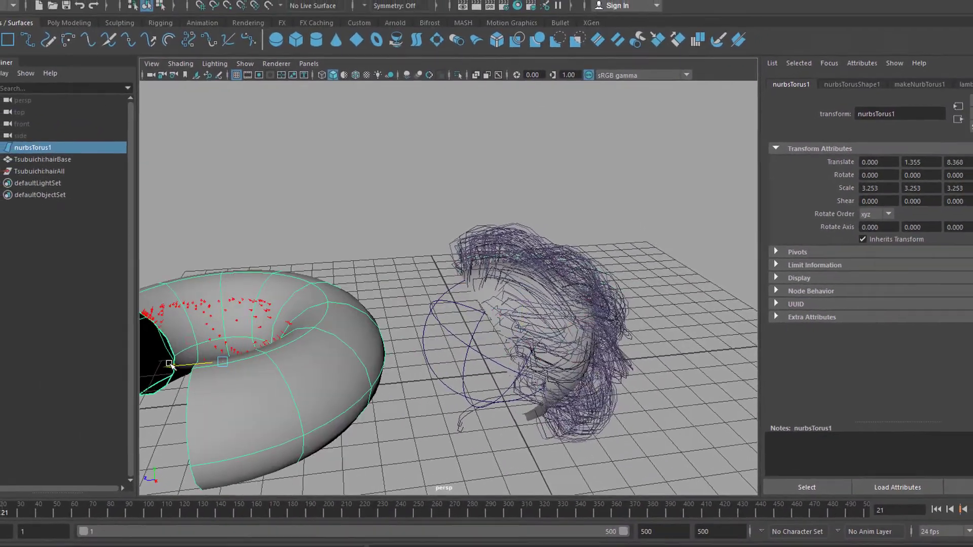
pyautogui.scroll(-4, 452, 362)
pyautogui.keyDown('alt'); pyautogui.moveTo(444, 356); pyautogui.dragTo(470, 374); pyautogui.keyUp('alt')
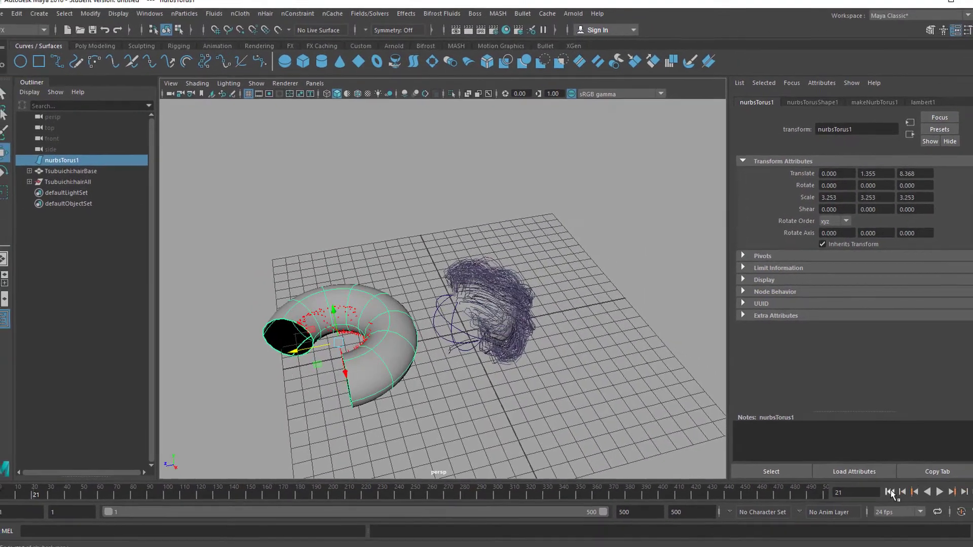
# Play the simulation from the first frame to check the transplanted hair on the moved torus, and stop it
pyautogui.click(910, 499)
pyautogui.keyDown('alt'); pyautogui.moveTo(405, 377); pyautogui.dragTo(451, 326, button='middle'); pyautogui.keyUp('alt')
pyautogui.scroll(-3, 451, 324)
pyautogui.keyDown('alt'); pyautogui.moveTo(452, 321); pyautogui.dragTo(561, 309); pyautogui.keyUp('alt')
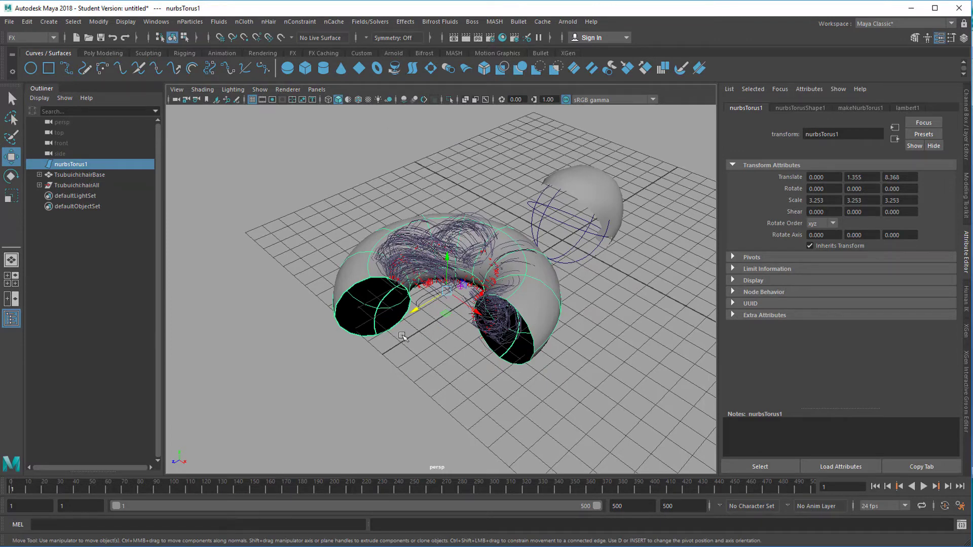
pyautogui.click(924, 486)
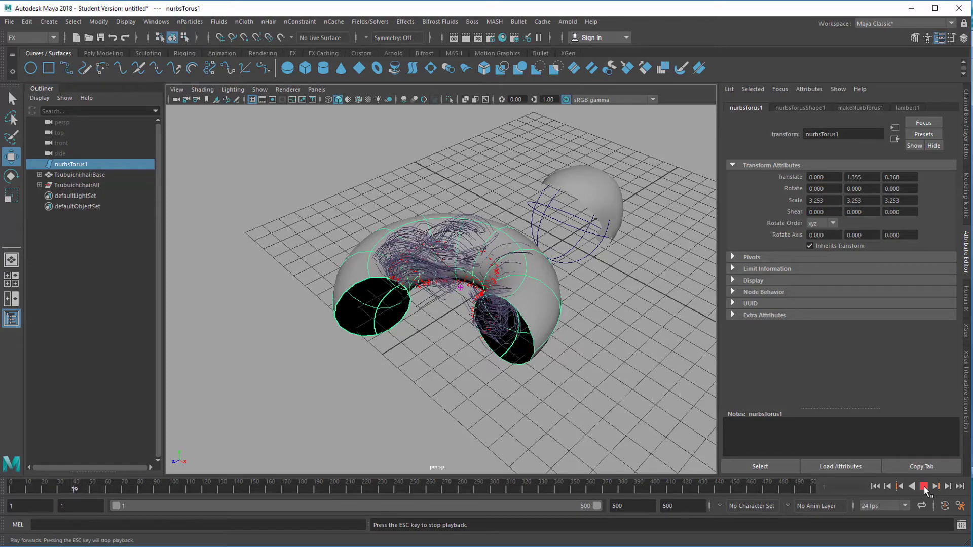
pyautogui.click(923, 486)
pyautogui.moveTo(594, 404)
pyautogui.keyDown('alt'); pyautogui.mouseDown()
pyautogui.moveTo(566, 411)
pyautogui.moveTo(549, 391)
pyautogui.moveTo(590, 400)
pyautogui.mouseUp(); pyautogui.keyUp('alt')
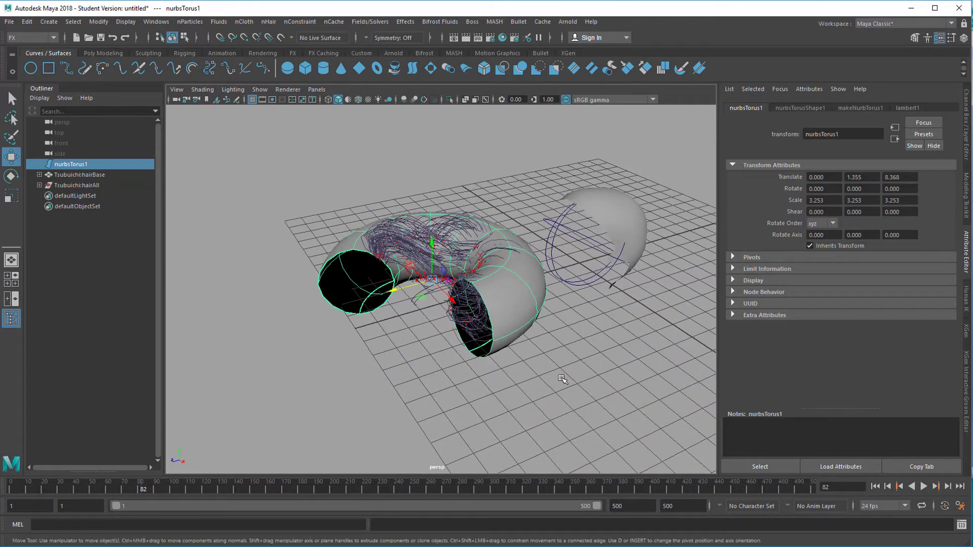
# Undo the hair transplant and the torus edits back to before the torus was created
pyautogui.hotkey('ctrl', 'z')
pyautogui.hotkey('ctrl', 'z')
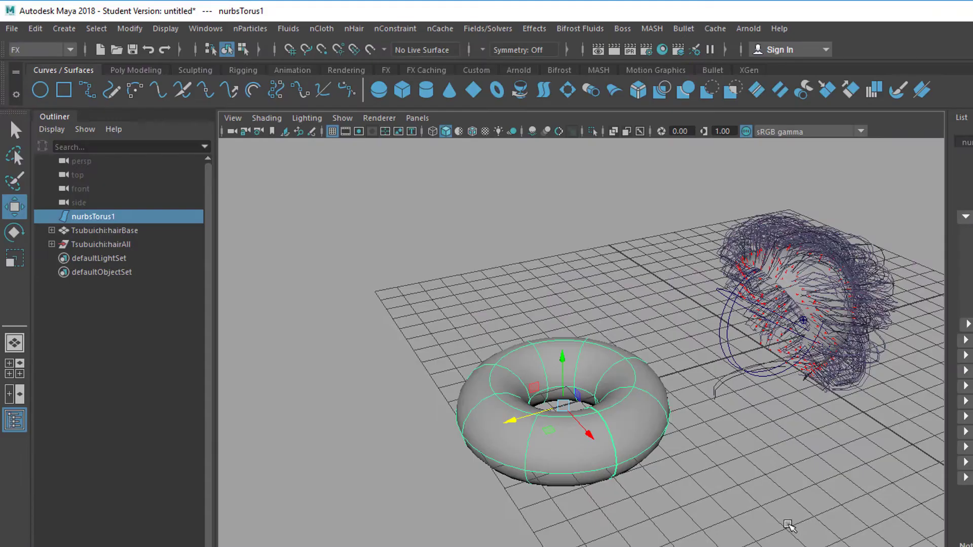
pyautogui.hotkey('ctrl', 'z')
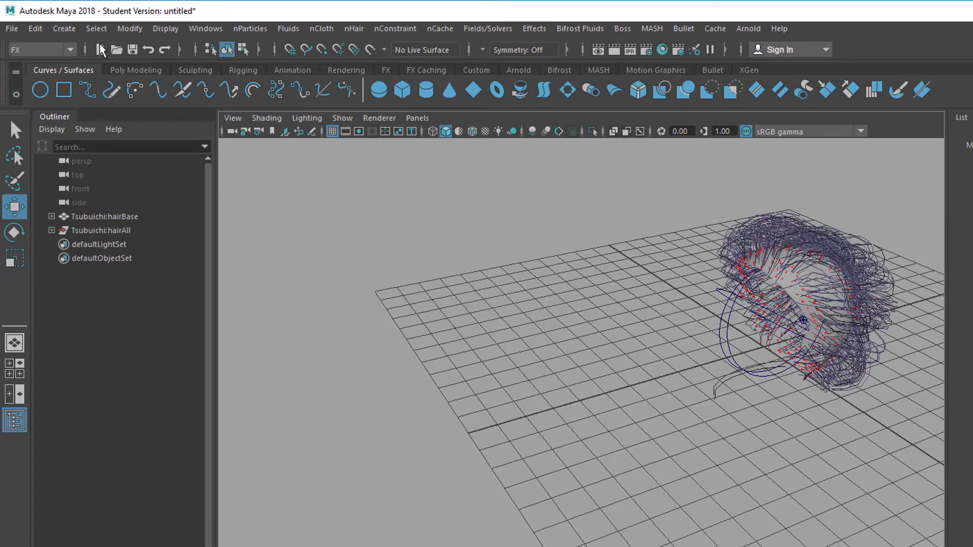
# Create a polygon cone and scale it up uniformly to roughly fill the hair base
pyautogui.click(137, 69)
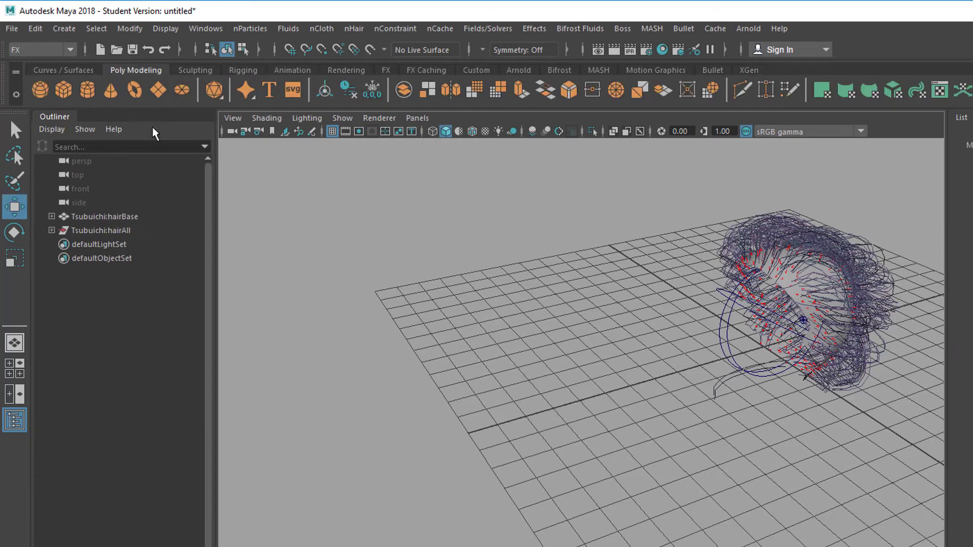
pyautogui.click(111, 90)
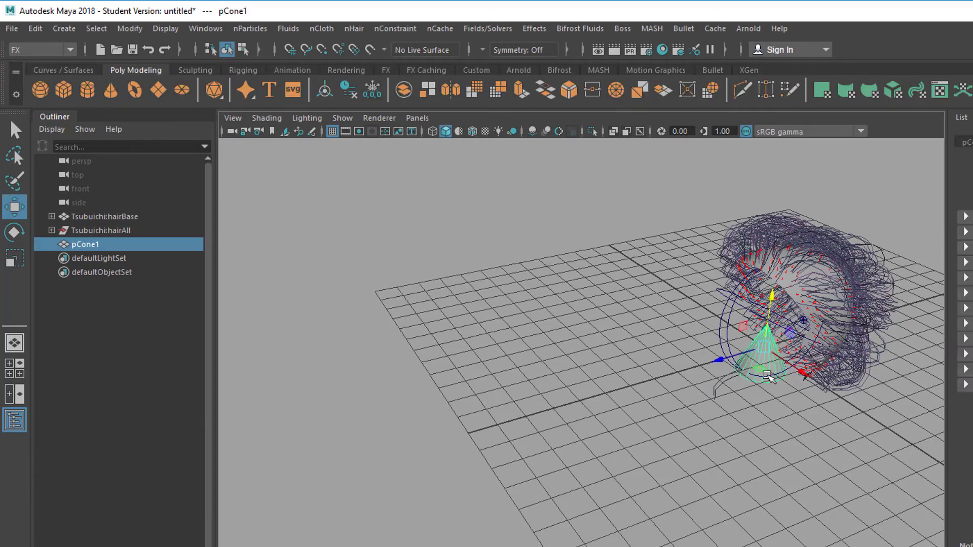
pyautogui.press('e')
pyautogui.press('r')
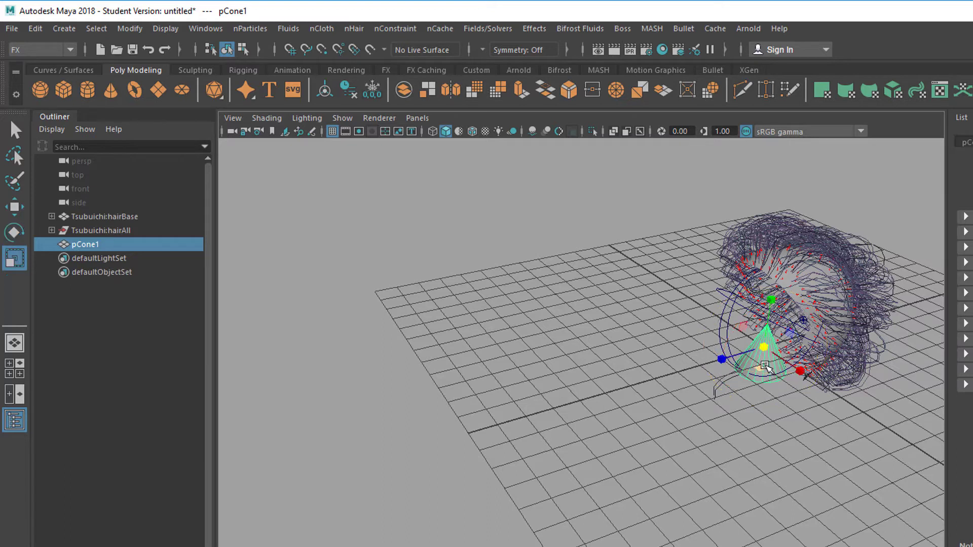
pyautogui.moveTo(769, 346); pyautogui.dragTo(791, 335)
# Raise the cone inside the hair base and shift it slightly along Z
pyautogui.press('w')
pyautogui.moveTo(774, 300); pyautogui.dragTo(789, 262)
pyautogui.moveTo(726, 316); pyautogui.dragTo(734, 314)
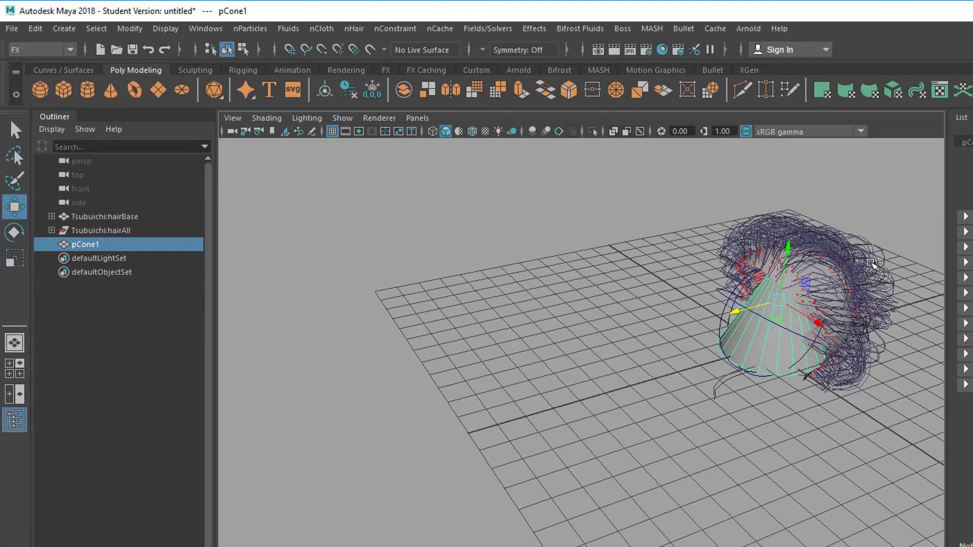
# Select the Tsubuichi hair together with the cone and transplant the hair onto the cone
pyautogui.click(765, 356)
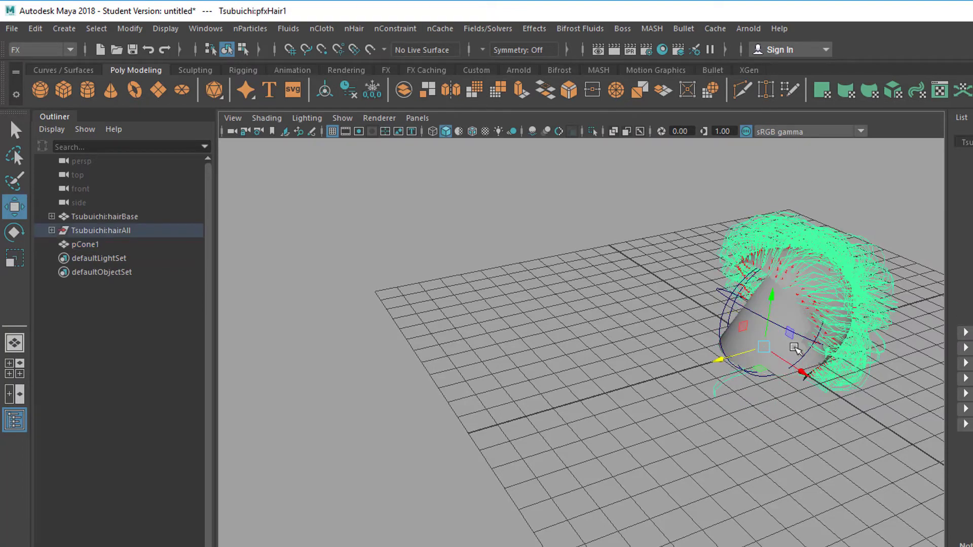
pyautogui.press('q')
pyautogui.click(774, 348)
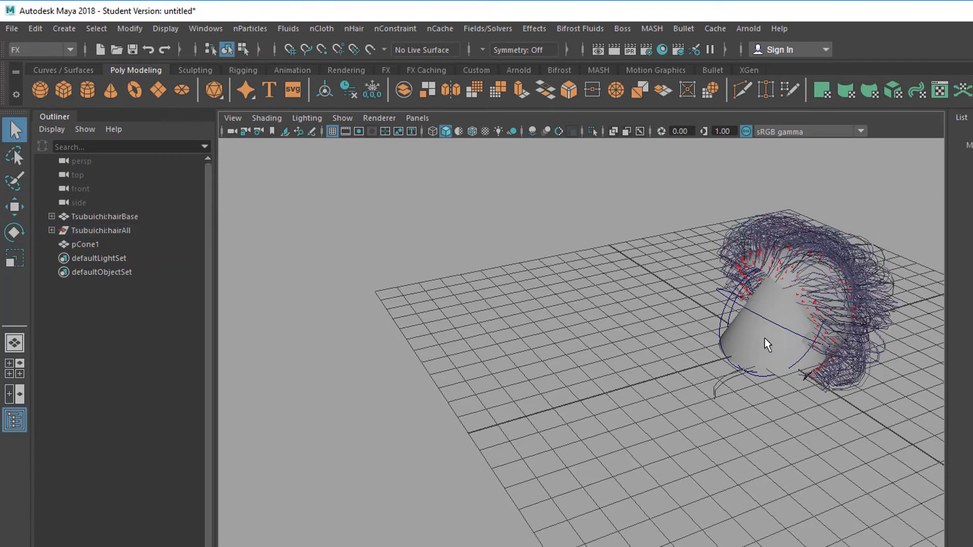
pyautogui.click(869, 300)
pyautogui.keyDown('shift'); pyautogui.click(744, 345); pyautogui.keyUp('shift')
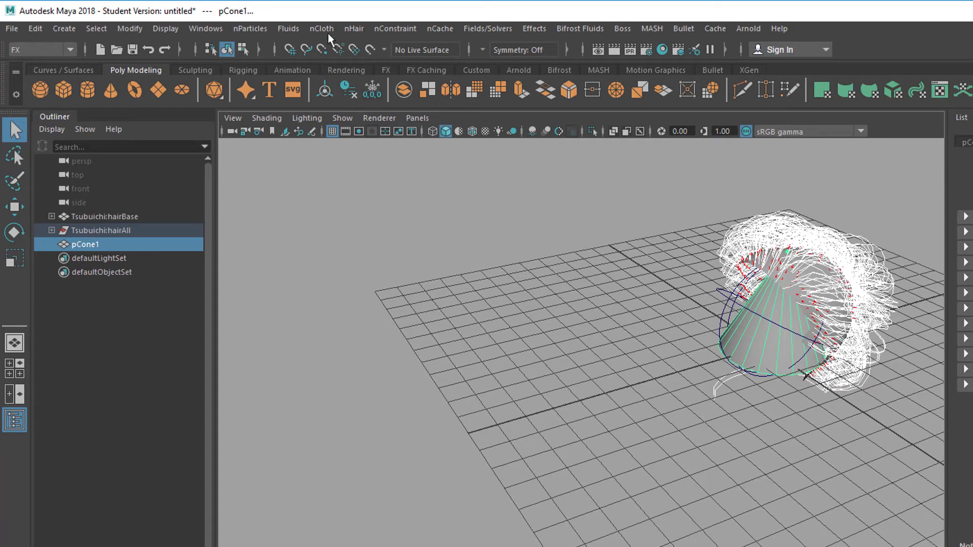
pyautogui.click(353, 29)
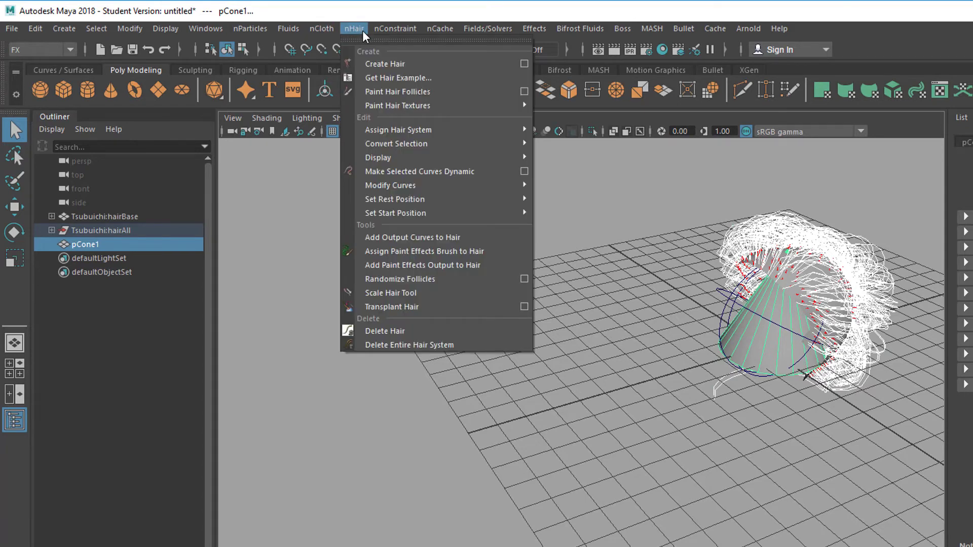
pyautogui.click(425, 307)
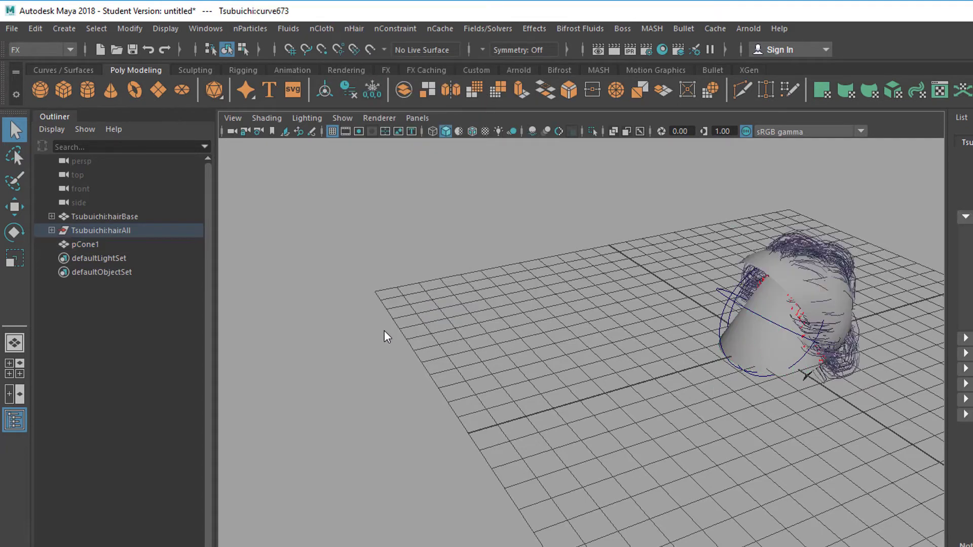
# Move the cone with its transplanted hair along Z, well clear of the original hair base
pyautogui.click(98, 245)
pyautogui.press('w')
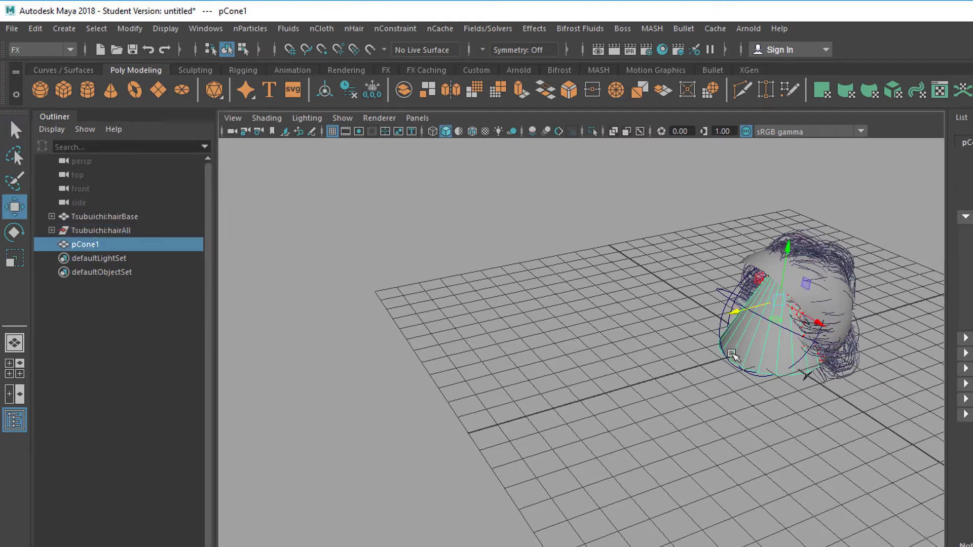
pyautogui.moveTo(732, 313); pyautogui.dragTo(509, 394)
pyautogui.keyDown('alt'); pyautogui.moveTo(619, 460); pyautogui.dragTo(662, 412); pyautogui.keyUp('alt')
pyautogui.keyDown('alt'); pyautogui.moveTo(662, 412); pyautogui.dragTo(674, 434, button='right'); pyautogui.keyUp('alt')
pyautogui.keyDown('alt'); pyautogui.moveTo(673, 434); pyautogui.dragTo(722, 437); pyautogui.keyUp('alt')
pyautogui.keyDown('alt'); pyautogui.moveTo(628, 434); pyautogui.dragTo(709, 474); pyautogui.keyUp('alt')
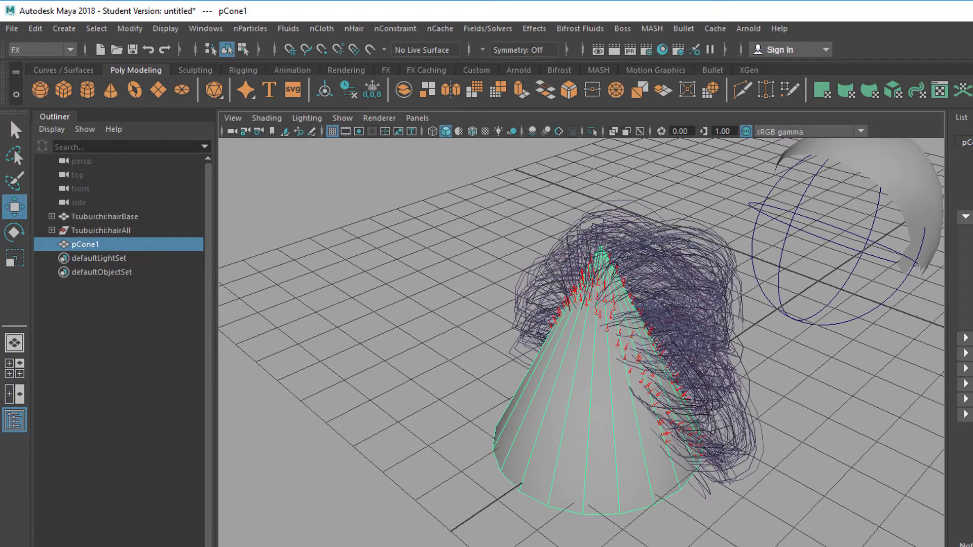
pyautogui.keyDown('alt'); pyautogui.moveTo(729, 491); pyautogui.dragTo(750, 465); pyautogui.keyUp('alt')
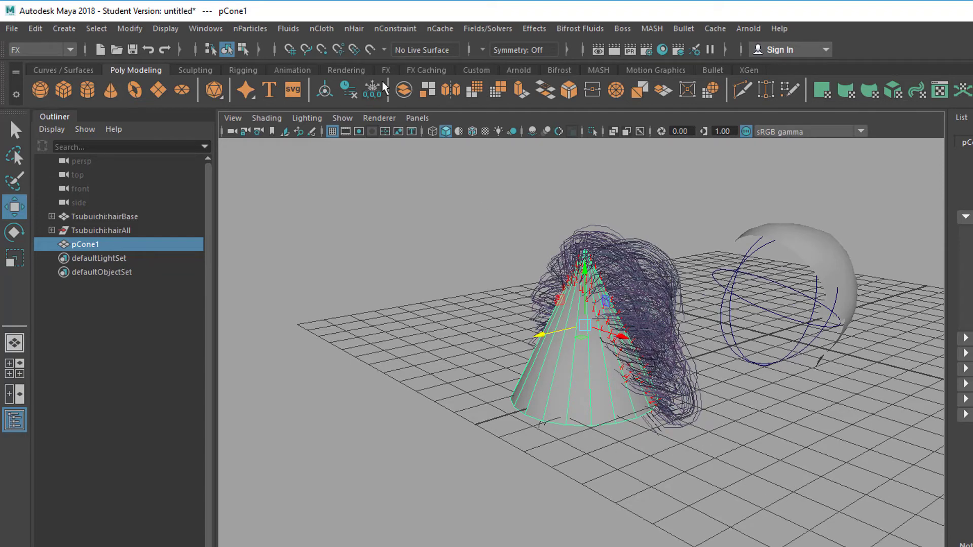
# Create an additional nHair system on the cone
pyautogui.click(352, 29)
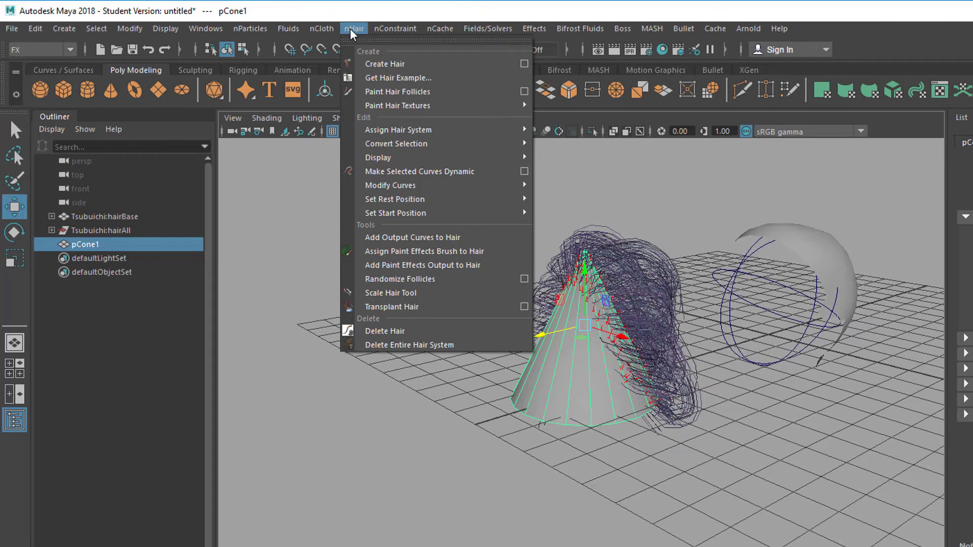
pyautogui.click(384, 63)
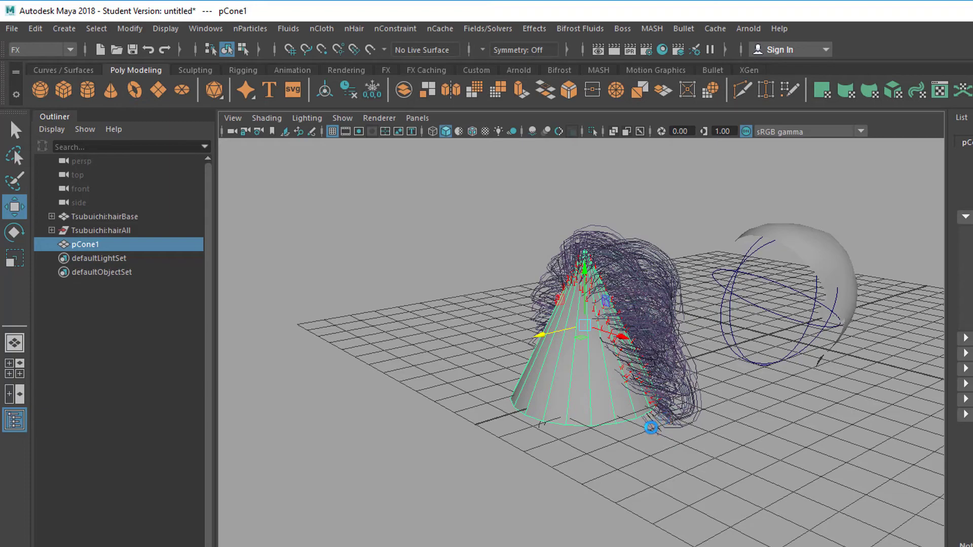
pyautogui.moveTo(679, 447)
pyautogui.keyDown('alt'); pyautogui.mouseDown()
pyautogui.moveTo(671, 459)
pyautogui.moveTo(686, 449)
pyautogui.moveTo(669, 447)
pyautogui.mouseUp(); pyautogui.keyUp('alt')
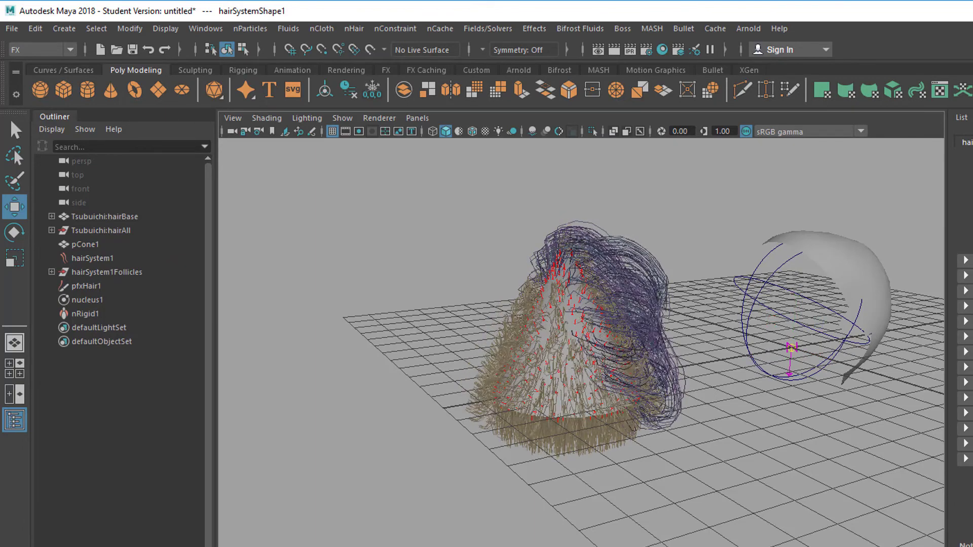
pyautogui.press('Escape')
# Examine the new hair and the transplanted hair on the cone up close and from several angles
pyautogui.scroll(8, 727, 505)
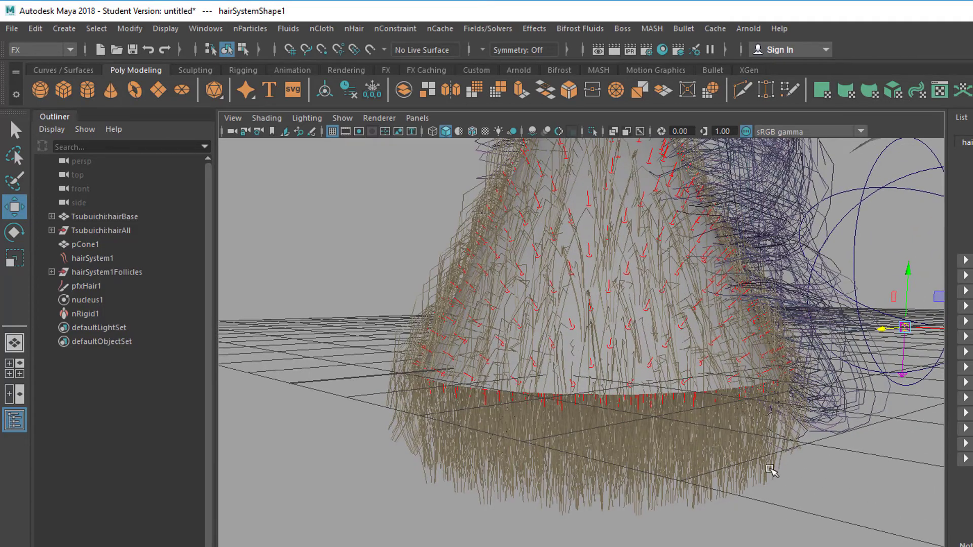
pyautogui.keyDown('alt'); pyautogui.moveTo(759, 480); pyautogui.dragTo(698, 535); pyautogui.keyUp('alt')
pyautogui.keyDown('alt'); pyautogui.moveTo(751, 523); pyautogui.dragTo(626, 525, button='right'); pyautogui.keyUp('alt')
pyautogui.keyDown('alt'); pyautogui.moveTo(627, 532); pyautogui.dragTo(622, 535); pyautogui.keyUp('alt')
pyautogui.keyDown('alt'); pyautogui.moveTo(652, 507); pyautogui.dragTo(690, 505, button='middle'); pyautogui.keyUp('alt')
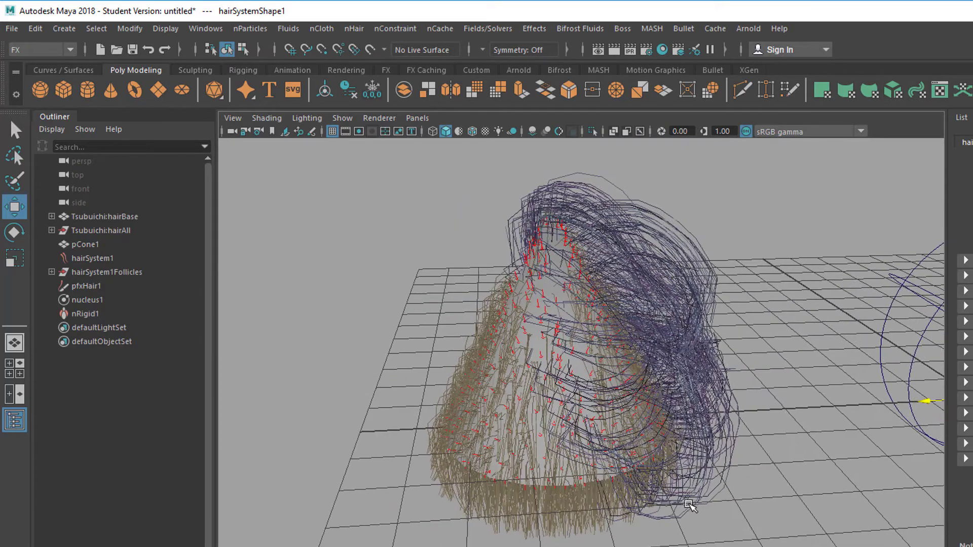
pyautogui.keyDown('alt'); pyautogui.moveTo(704, 514); pyautogui.dragTo(728, 464); pyautogui.keyUp('alt')
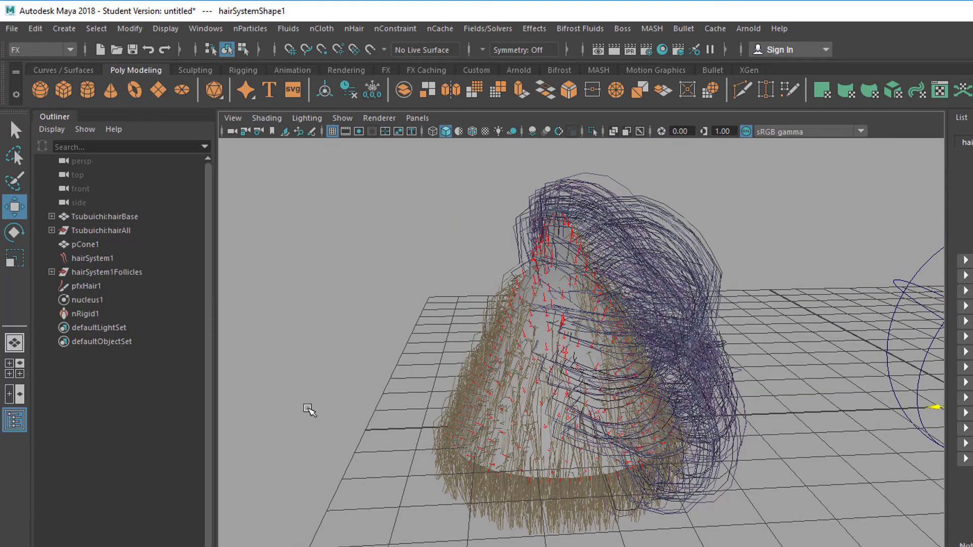
# Import the lighting scene "32bit Studios Lighting Scenes - Maya Arnold.mb" into the current scene
pyautogui.click(20, 30)
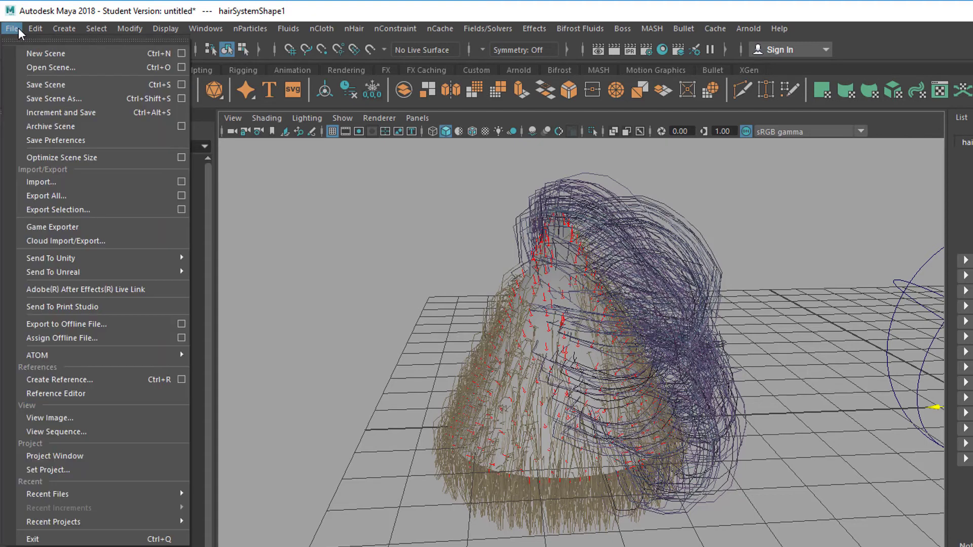
pyautogui.click(55, 181)
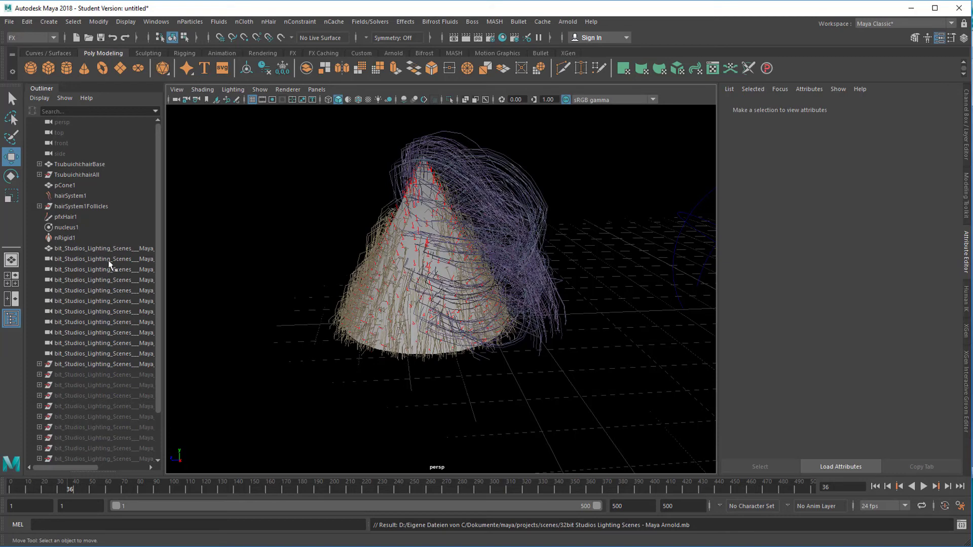
# Render the hair-covered cone from the perspective camera in Arnold RenderView
pyautogui.keyDown('alt'); pyautogui.moveTo(488, 396); pyautogui.dragTo(468, 414); pyautogui.keyUp('alt')
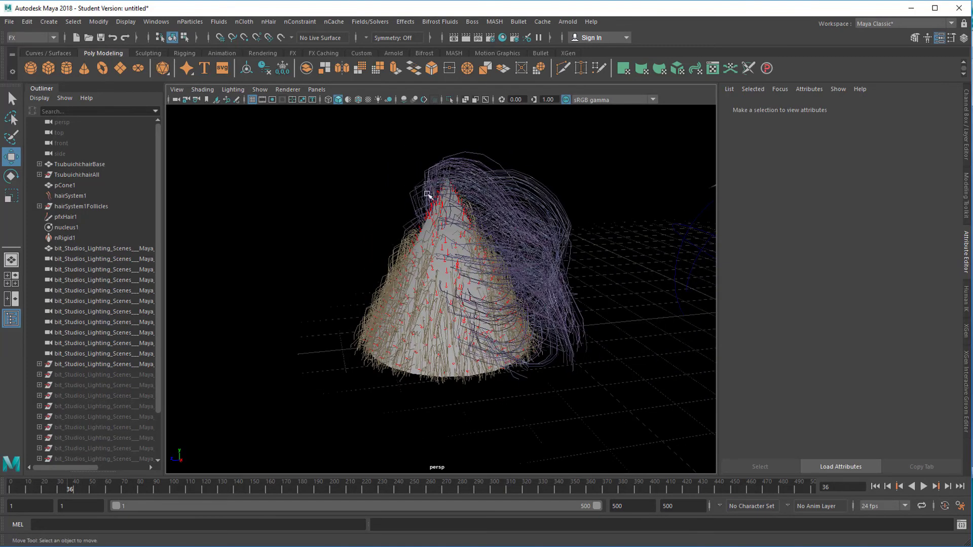
pyautogui.keyDown('alt'); pyautogui.moveTo(495, 292); pyautogui.dragTo(448, 288); pyautogui.keyUp('alt')
pyautogui.keyDown('alt'); pyautogui.moveTo(464, 290); pyautogui.dragTo(514, 302, button='right'); pyautogui.keyUp('alt')
pyautogui.keyDown('alt'); pyautogui.moveTo(514, 302); pyautogui.dragTo(550, 315, button='middle'); pyautogui.keyUp('alt')
pyautogui.scroll(-2, 552, 316)
pyautogui.click(568, 21)
pyautogui.click(579, 40)
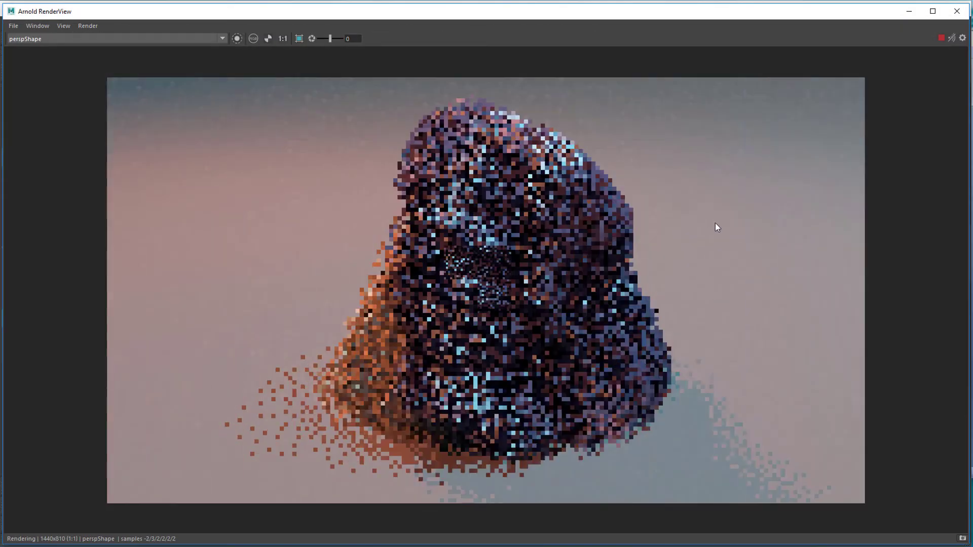